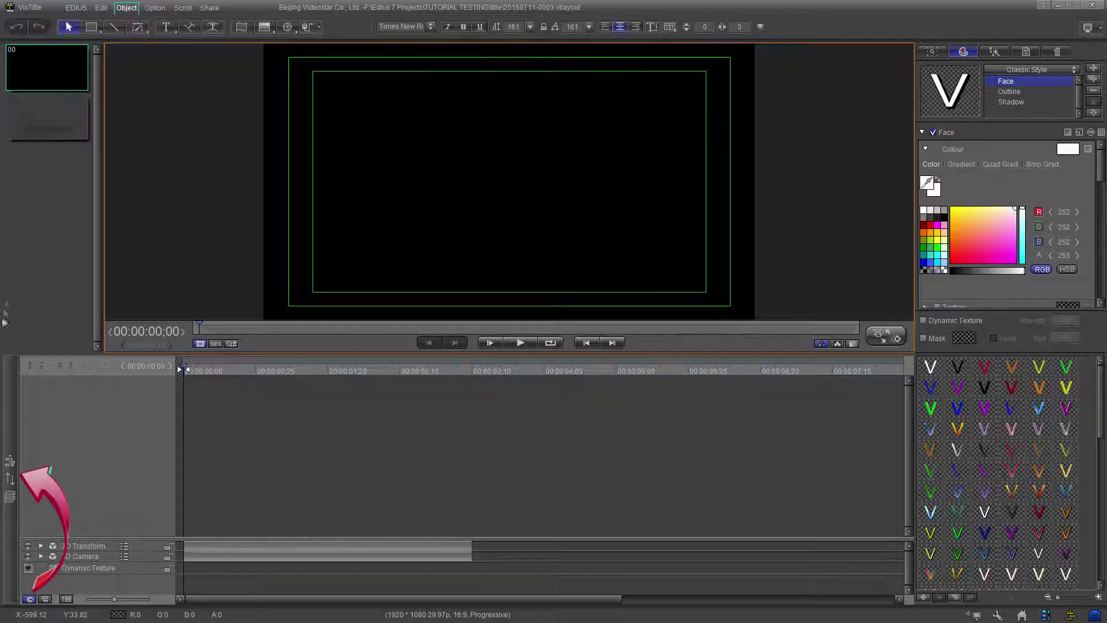
Insert the Earth movie from the library's Movie tab, enlarge it to 183.19% and centre it at 960, 540
click(9, 428)
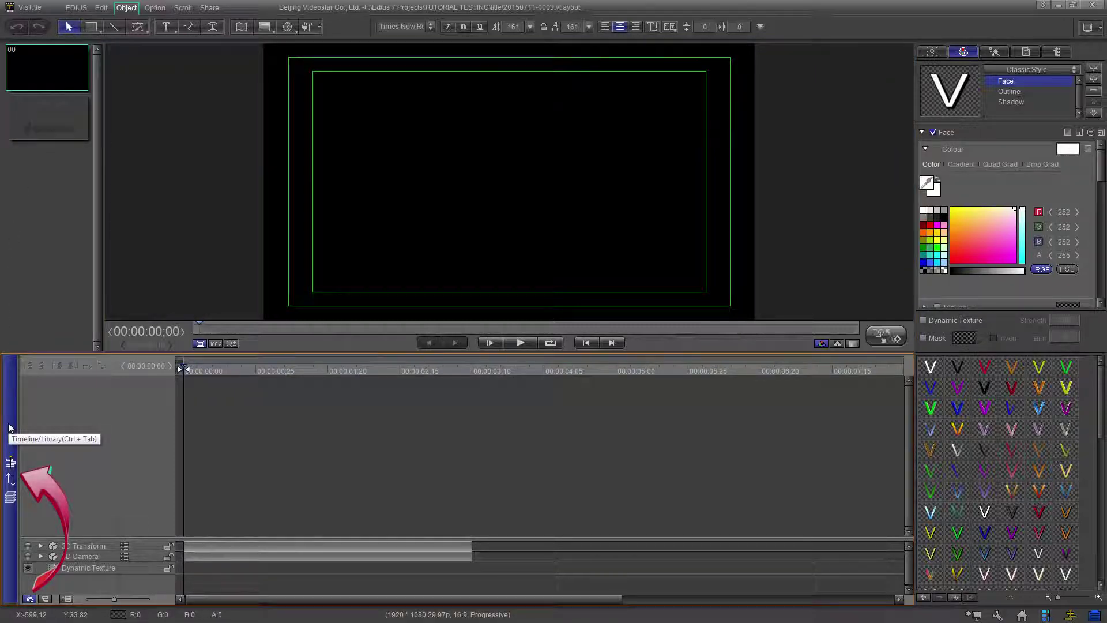
click(9, 428)
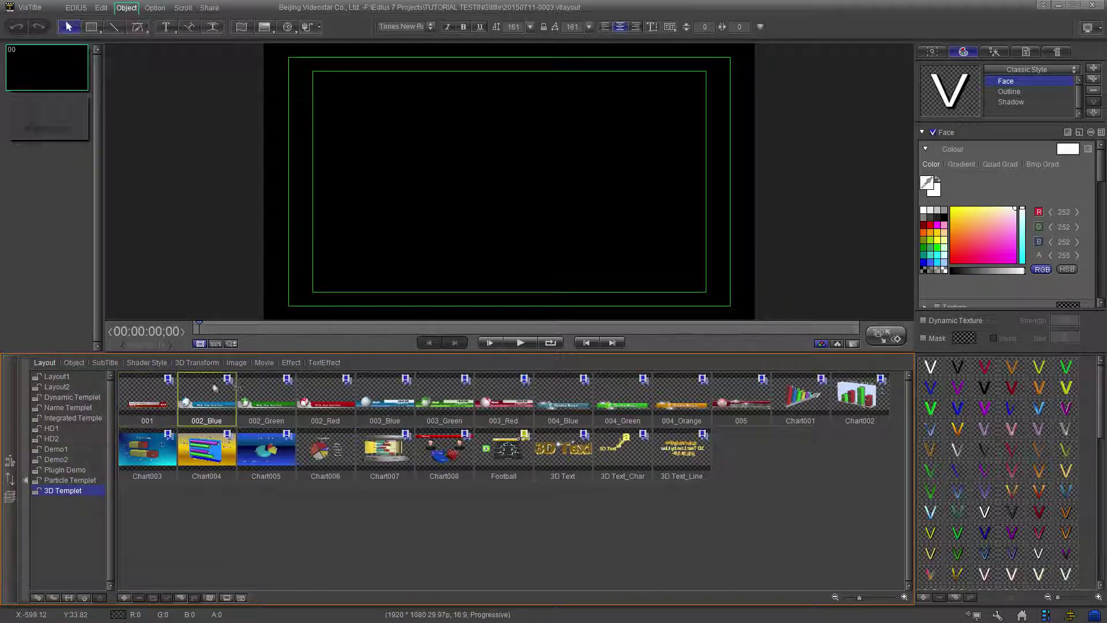
click(263, 362)
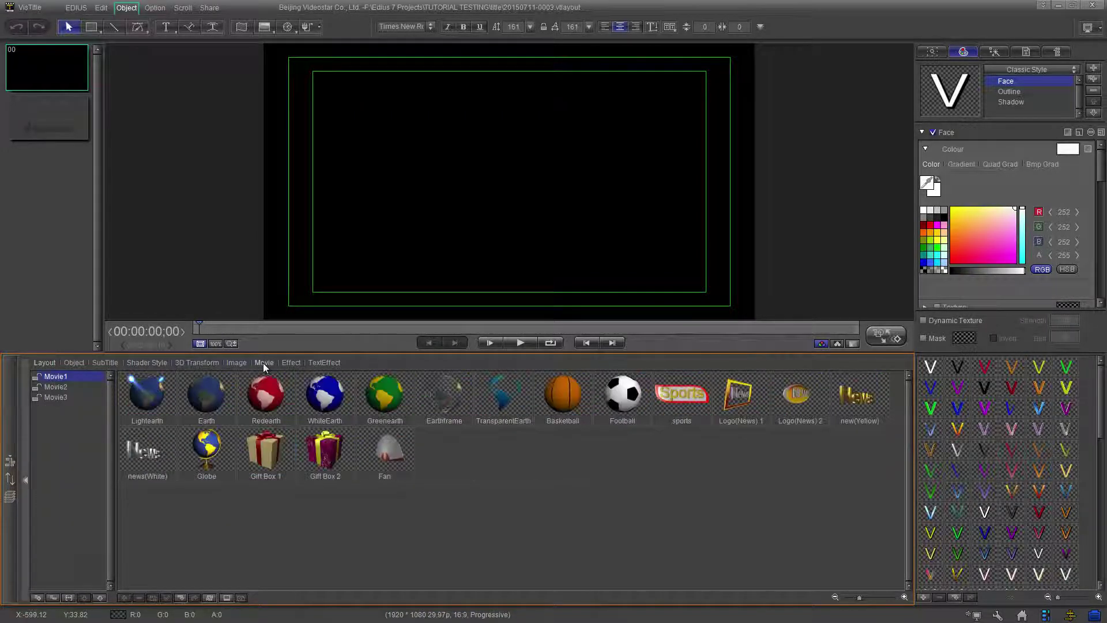
double_click(208, 403)
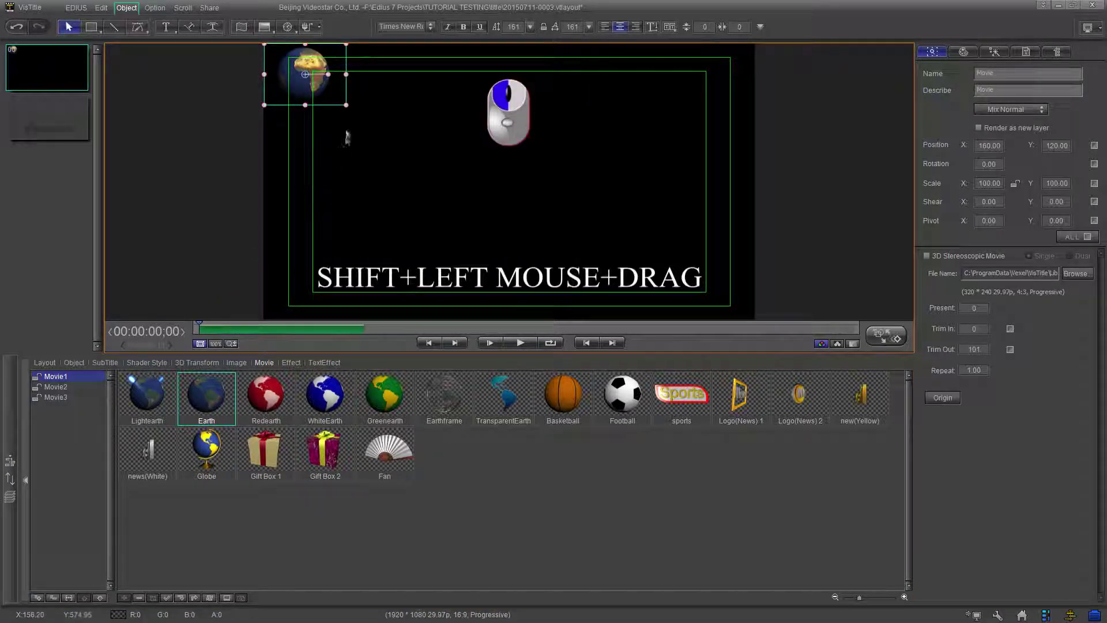
drag(345, 105, 414, 155)
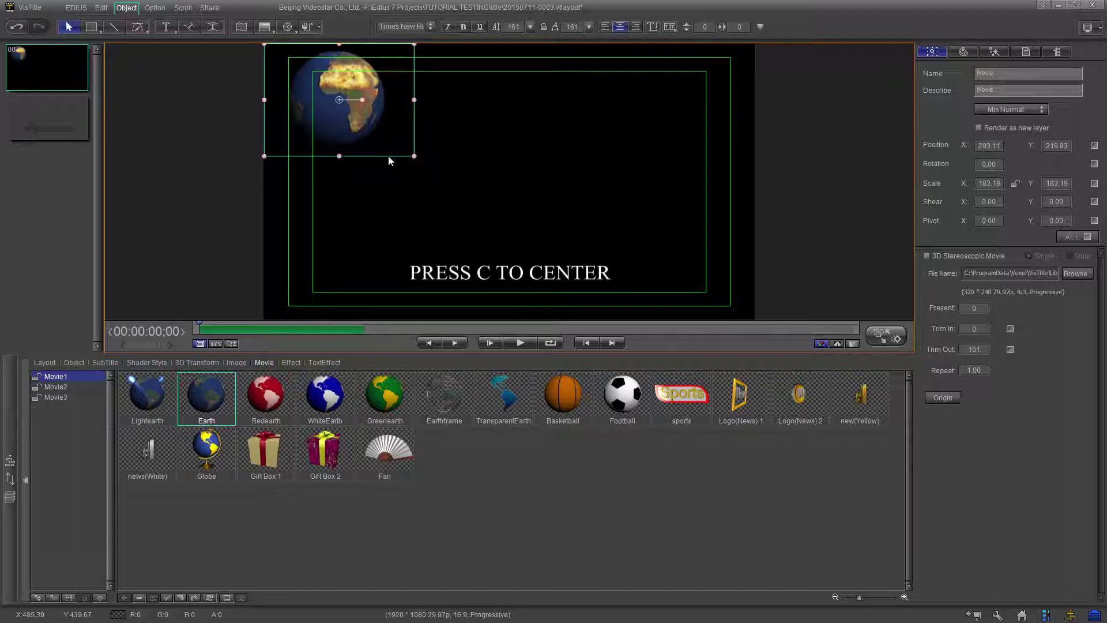
key(c)
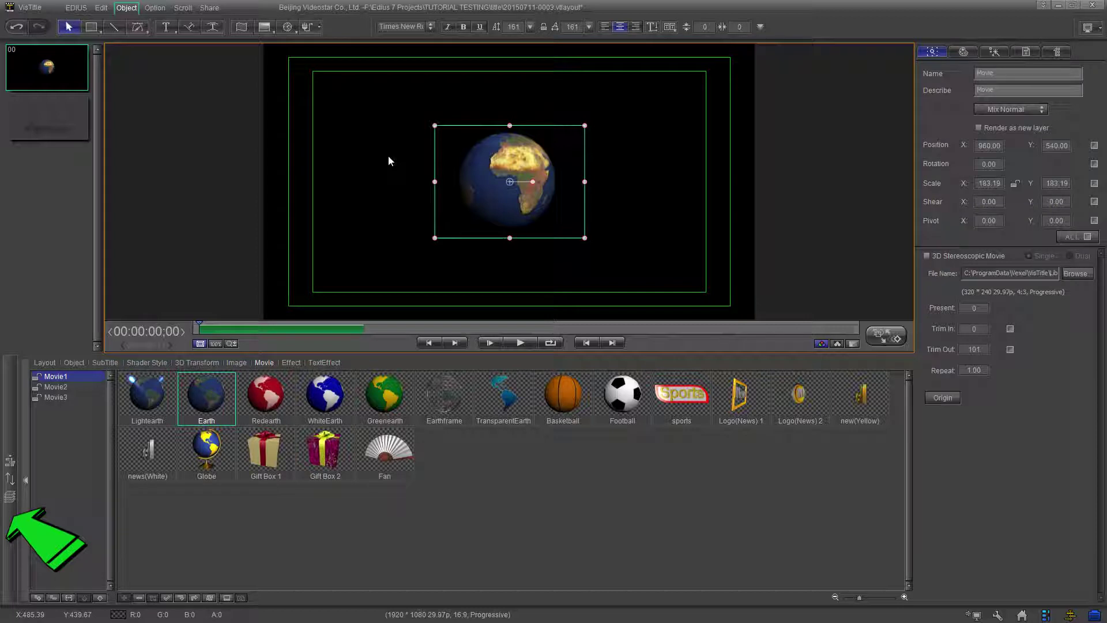
Set the Earth movie's Repeat to 2 so its timeline clip runs twice as long
click(11, 460)
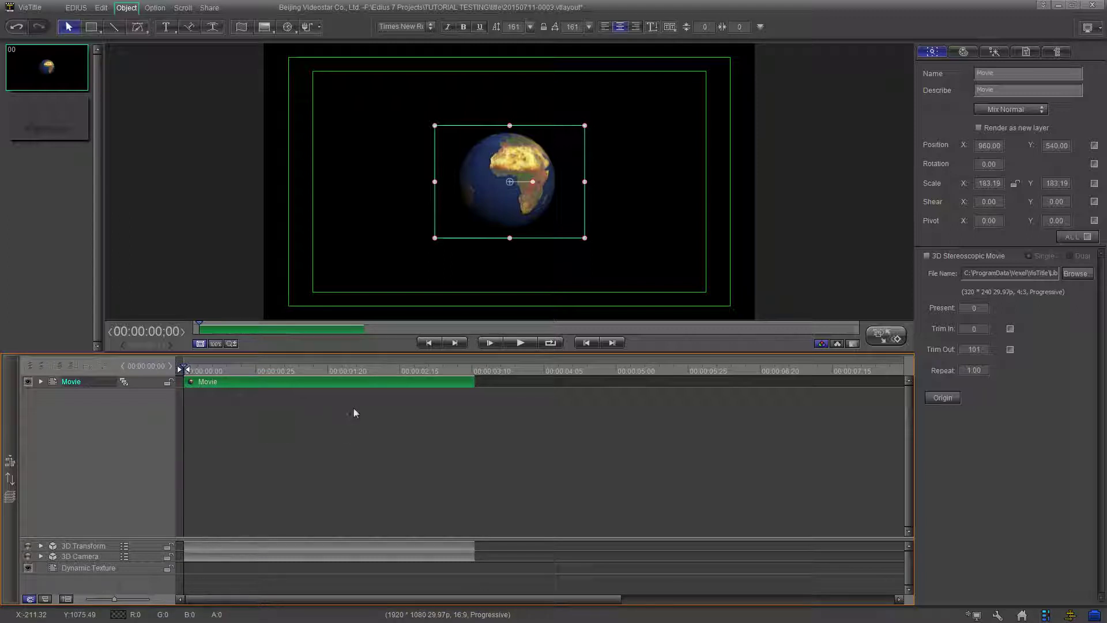
mouse_move(473, 382)
mouse_down()
mouse_move(777, 392)
mouse_move(475, 402)
mouse_up()
double_click(972, 371)
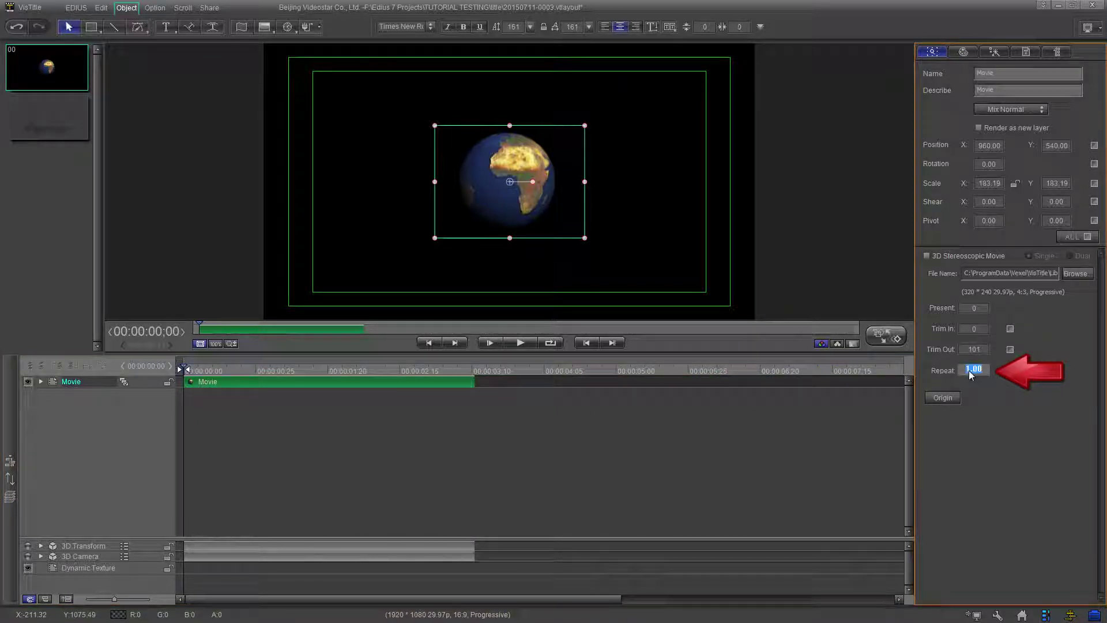
text(2)
key(Return)
click(709, 423)
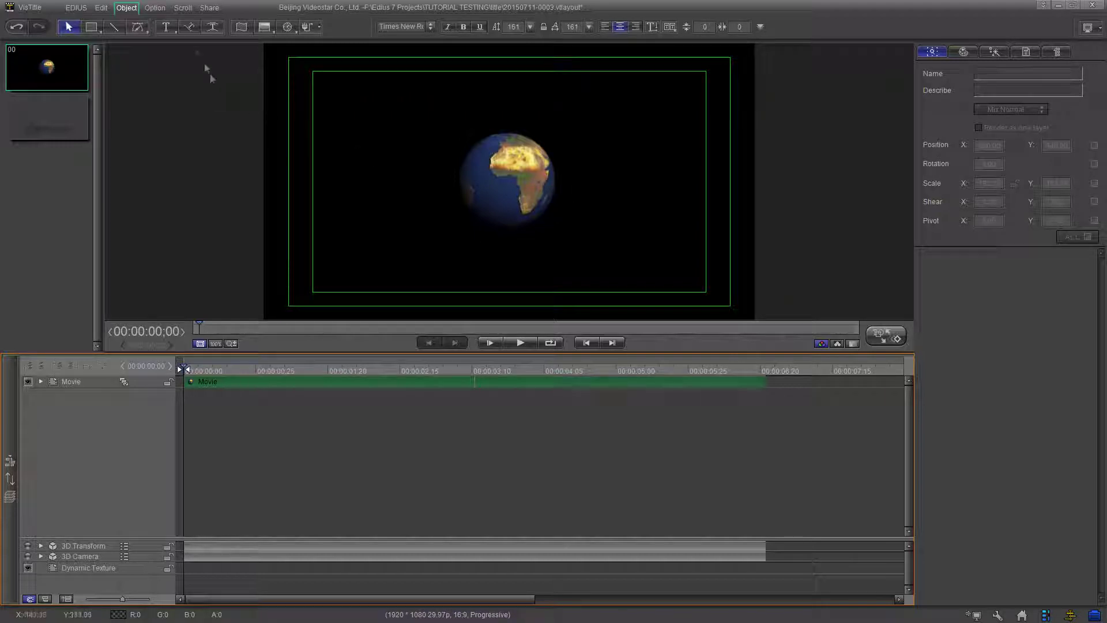
Add a centred ROTATE text over the Earth and extend its clip to end with the movie
click(165, 27)
click(424, 132)
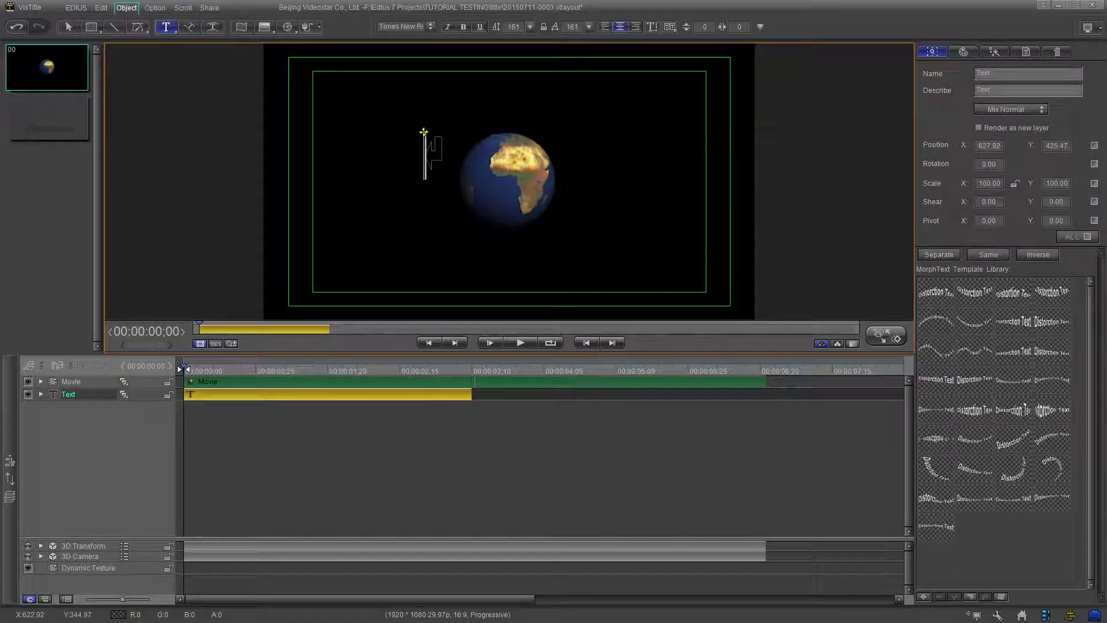
text(ROTATE)
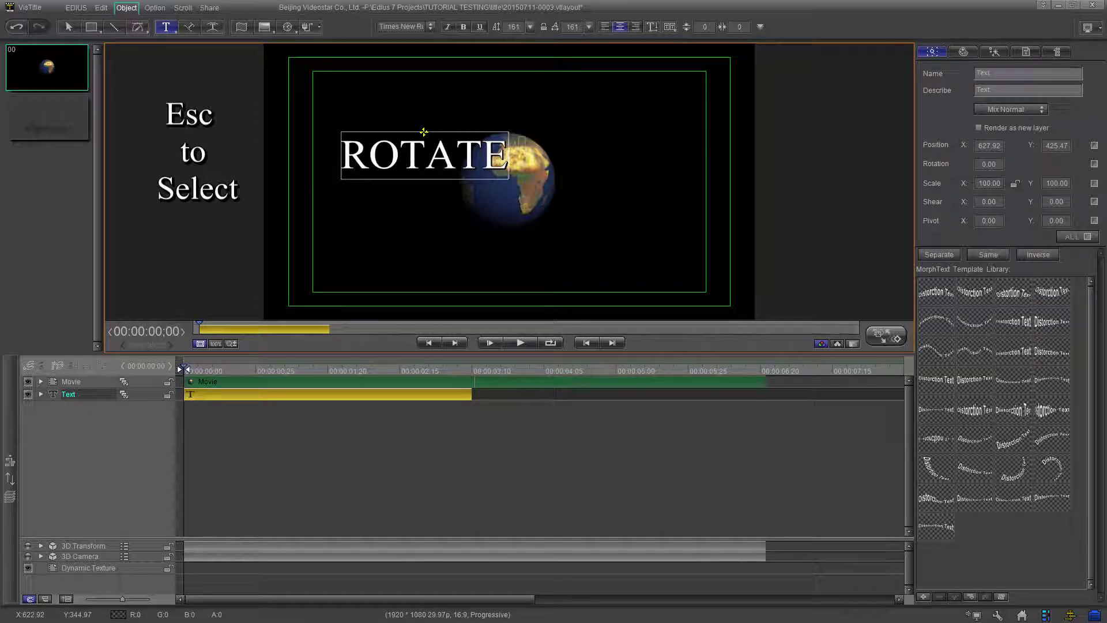
key(Escape)
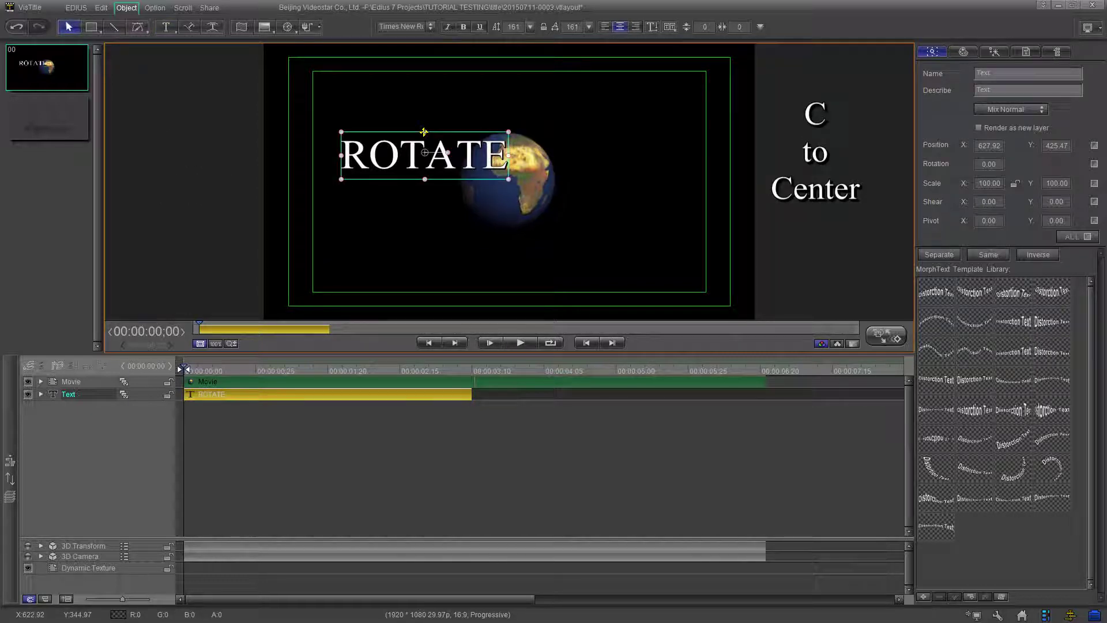
key(c)
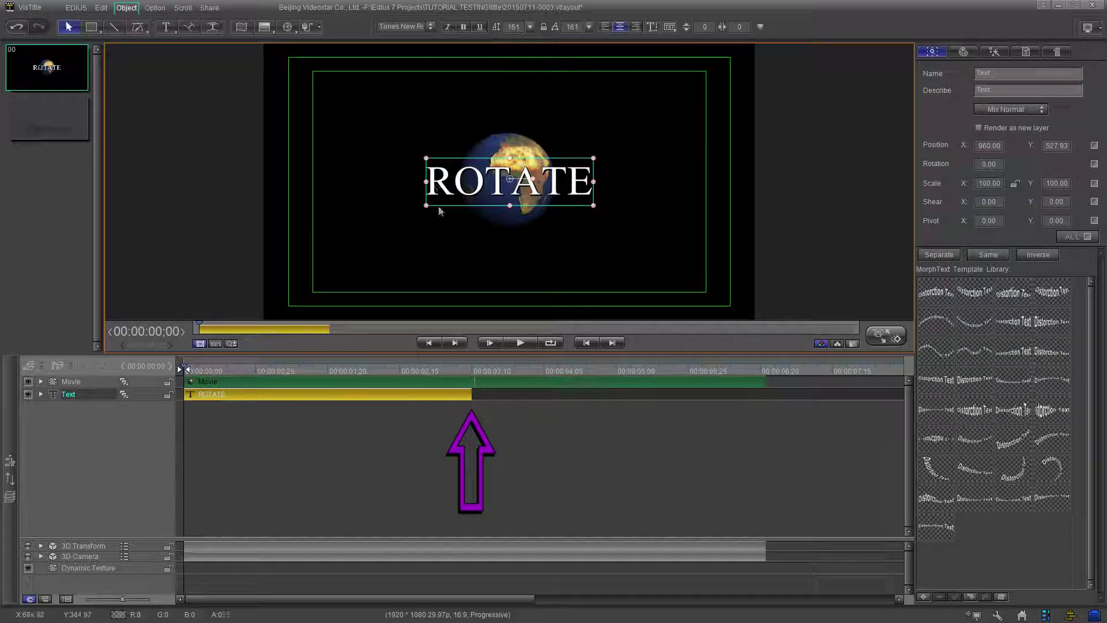
drag(469, 393, 767, 426)
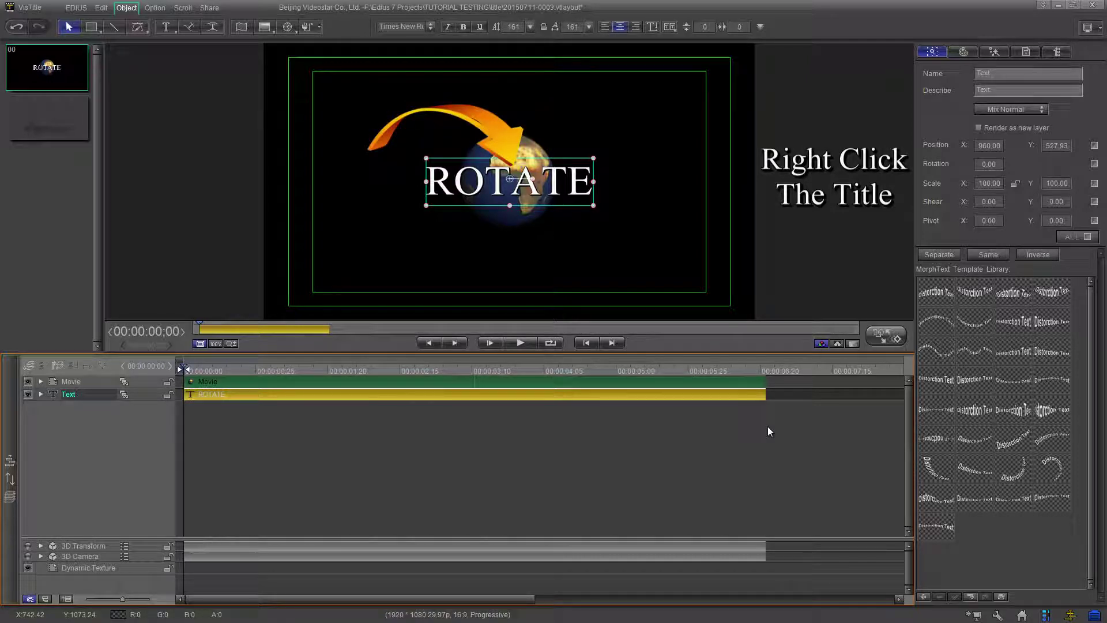
Copy the ROTATE title and paste it three times, giving four ROTATE text tracks
right_click(540, 186)
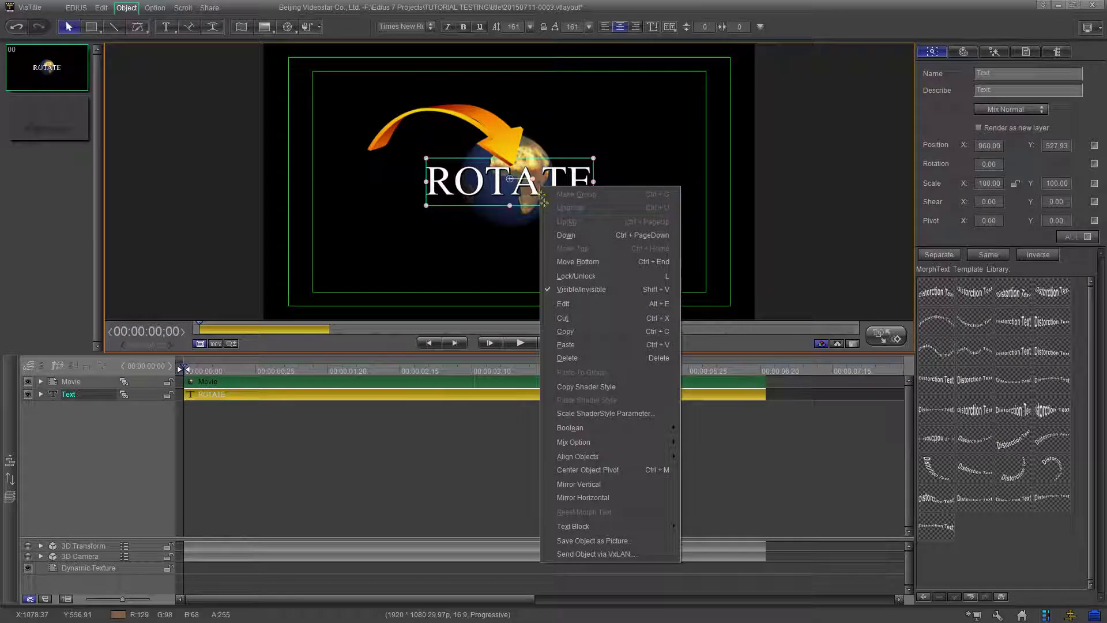
click(542, 332)
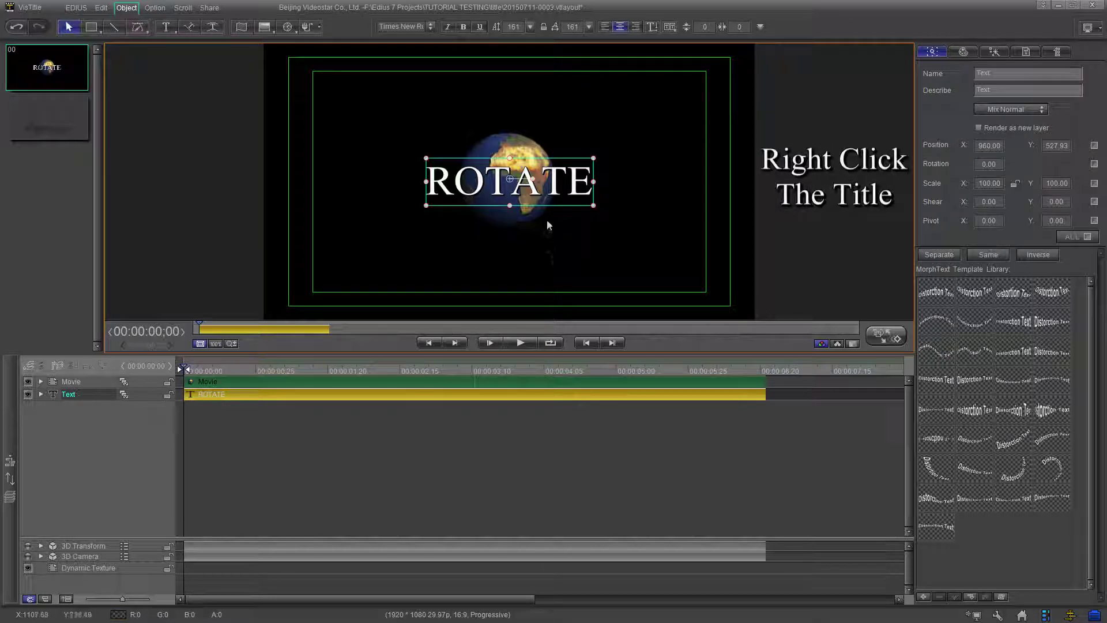
right_click(550, 182)
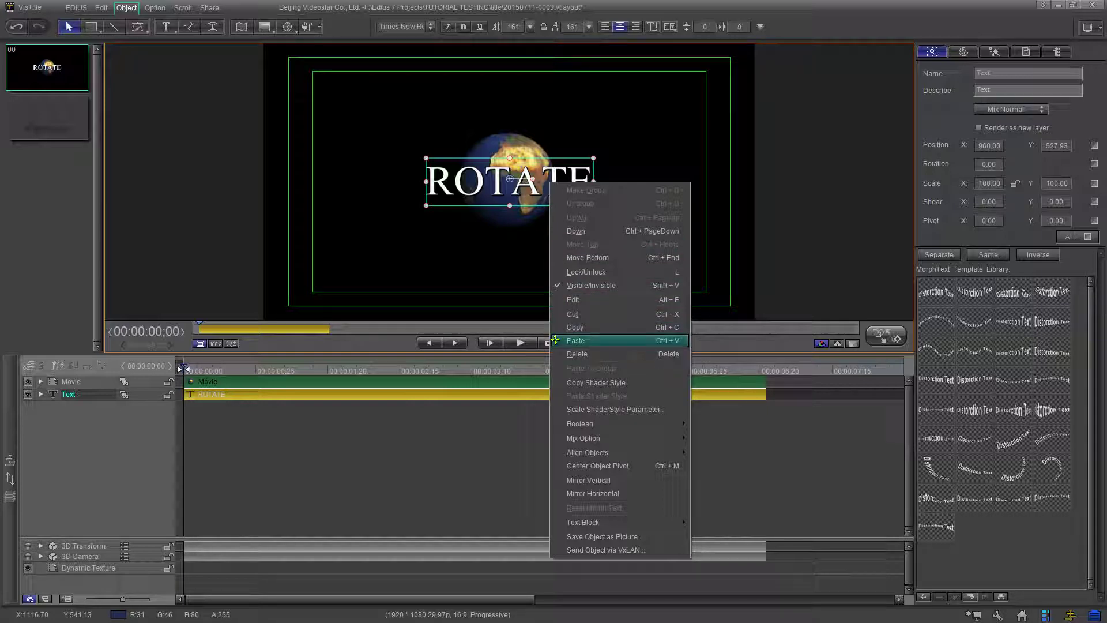
click(575, 327)
key(ctrl+v)
right_click(557, 190)
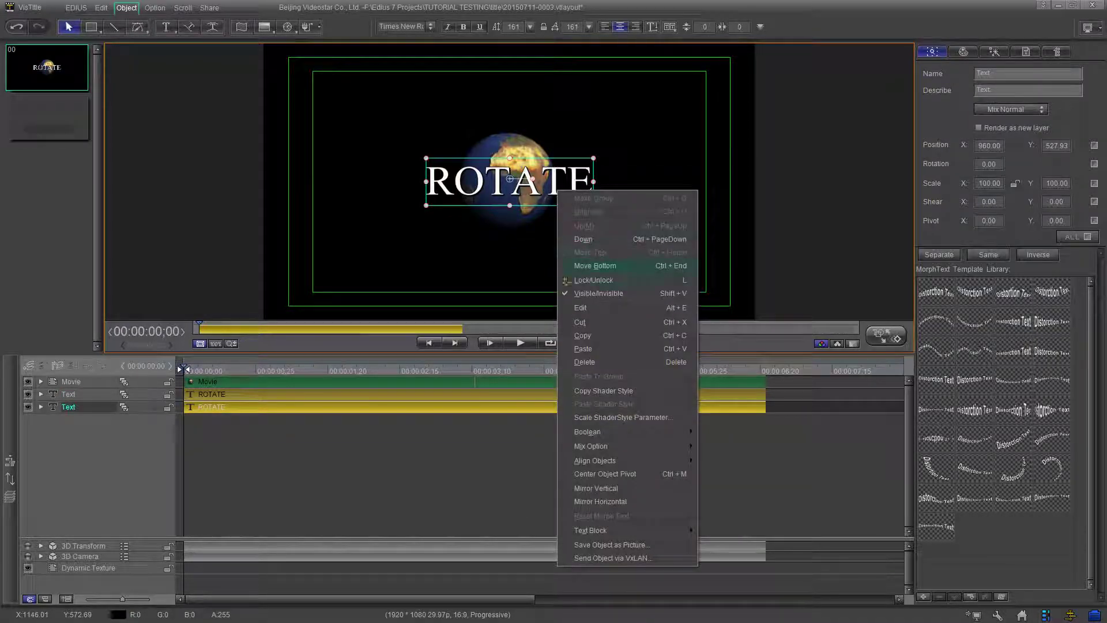
click(568, 348)
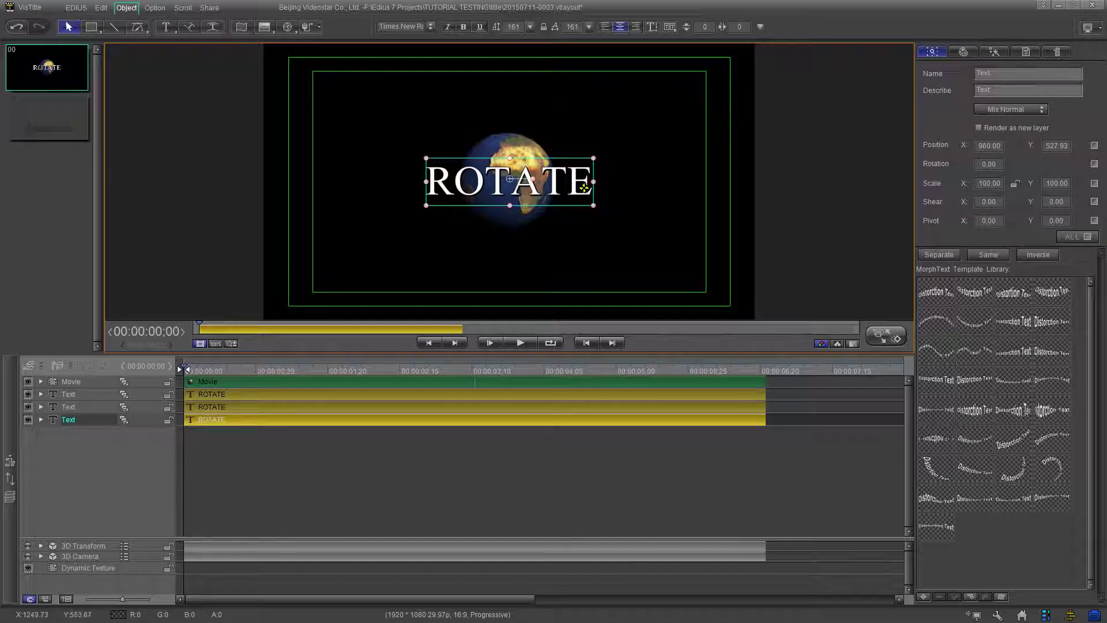
right_click(585, 188)
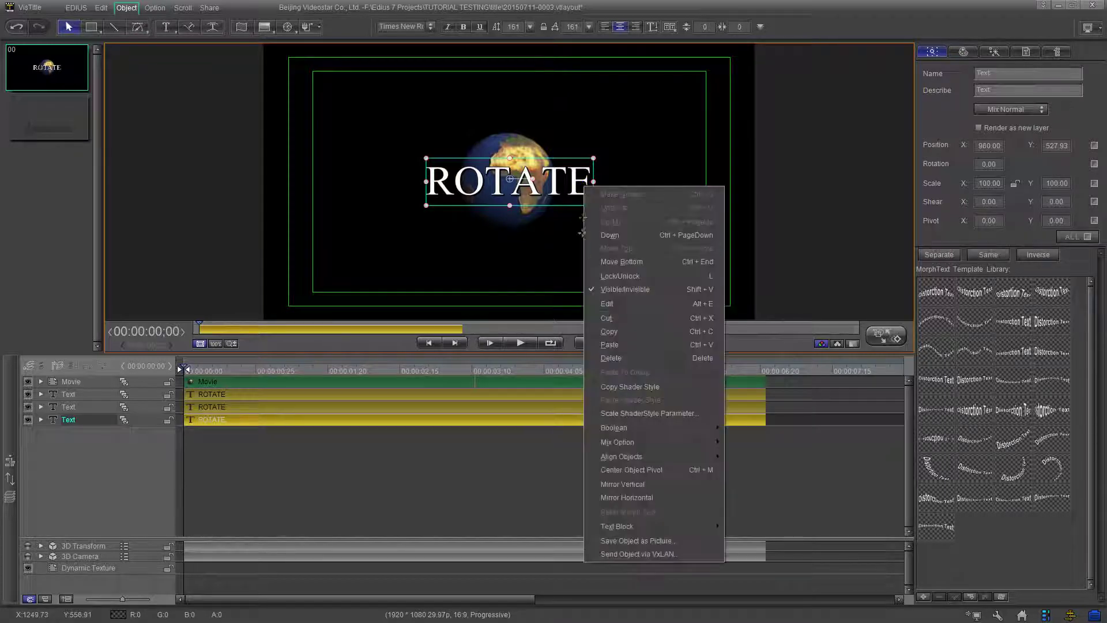
click(593, 345)
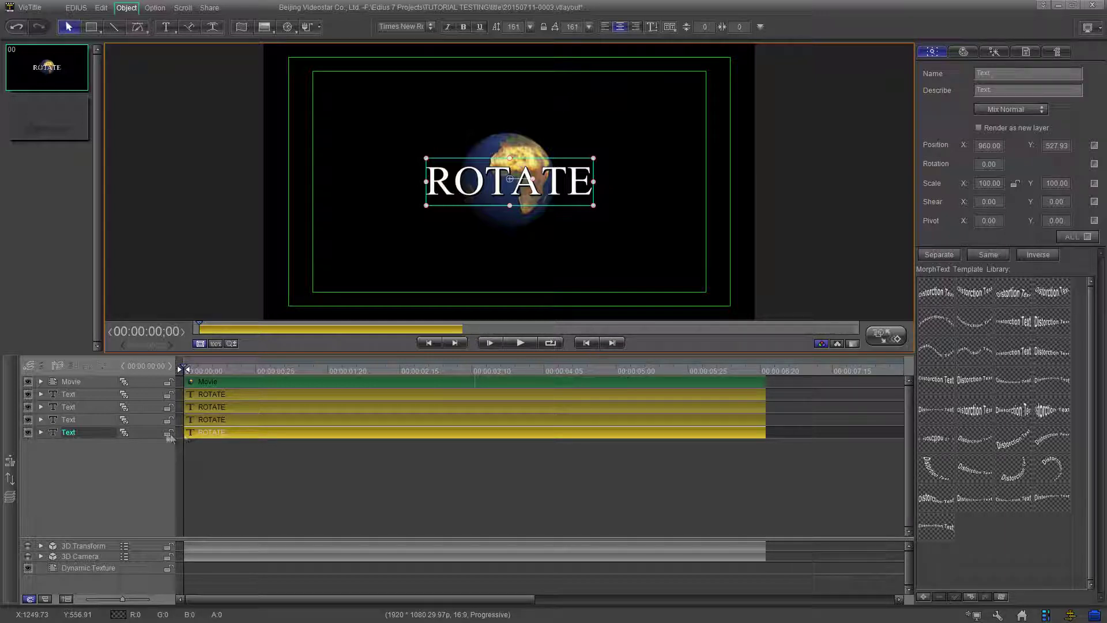
Hide the bottom three ROTATE text tracks, leaving only the top one visible
click(27, 432)
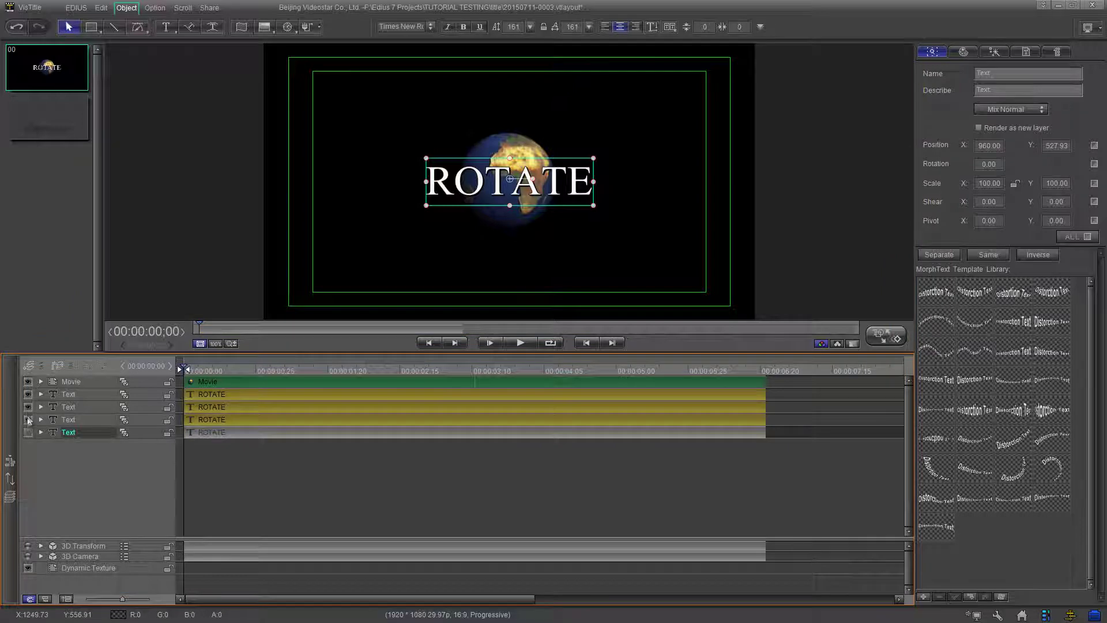
click(27, 419)
click(28, 407)
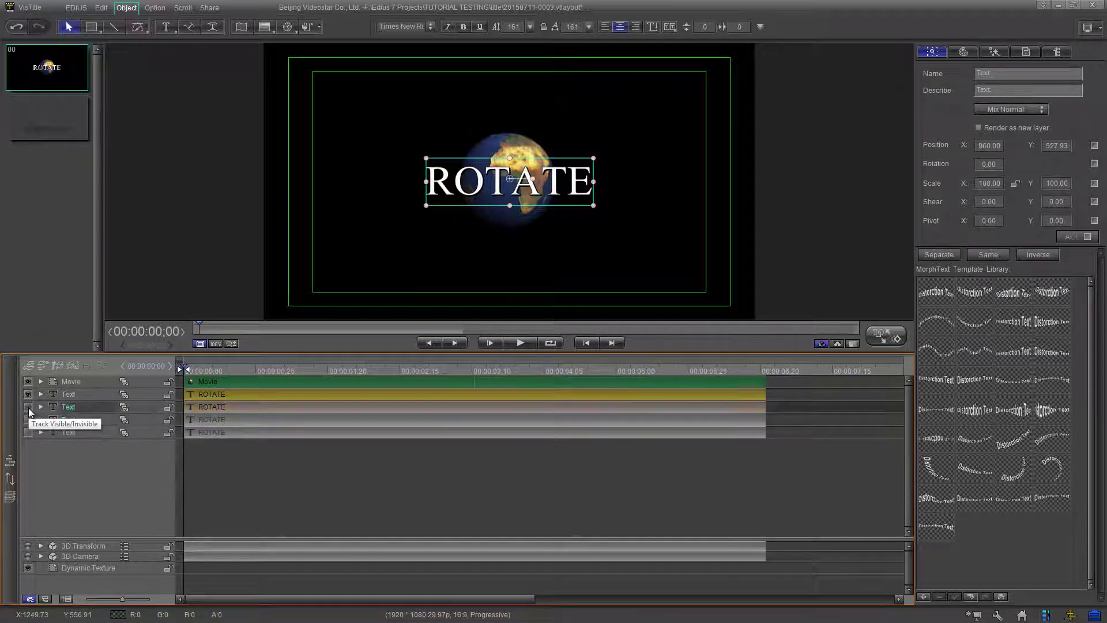
key(F10)
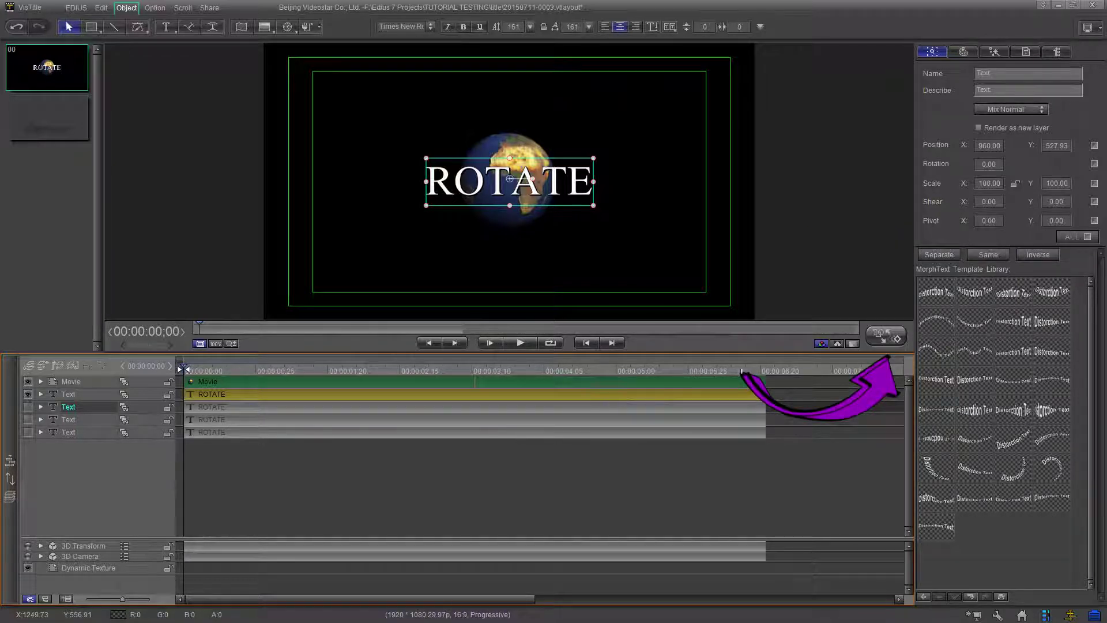
Enter effect editing mode and select the first Text track's ROTATE clip
click(884, 342)
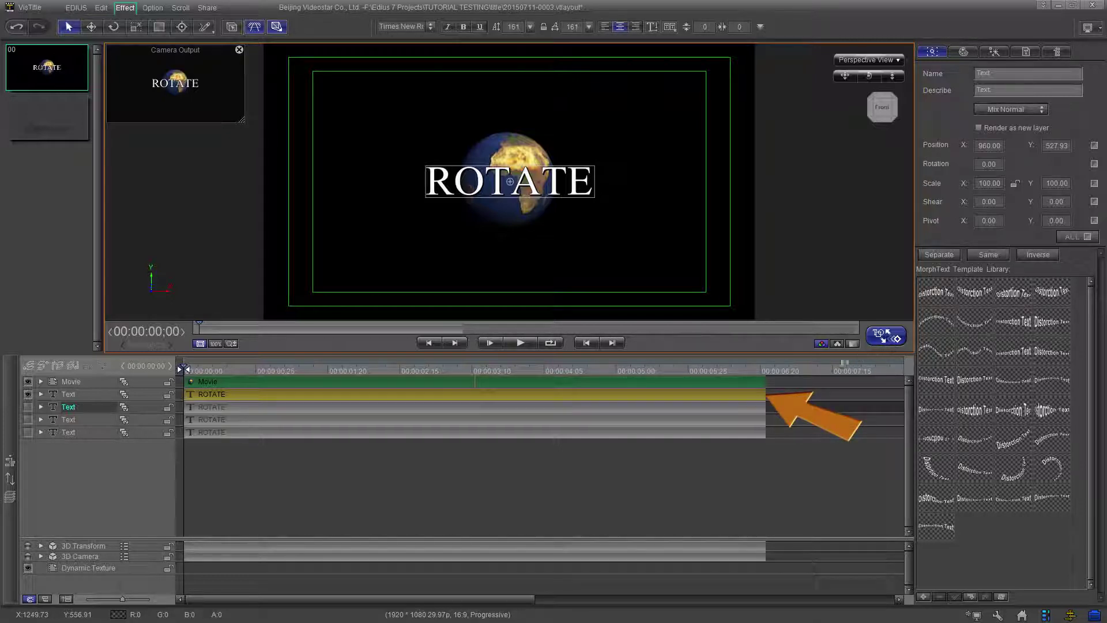
click(747, 395)
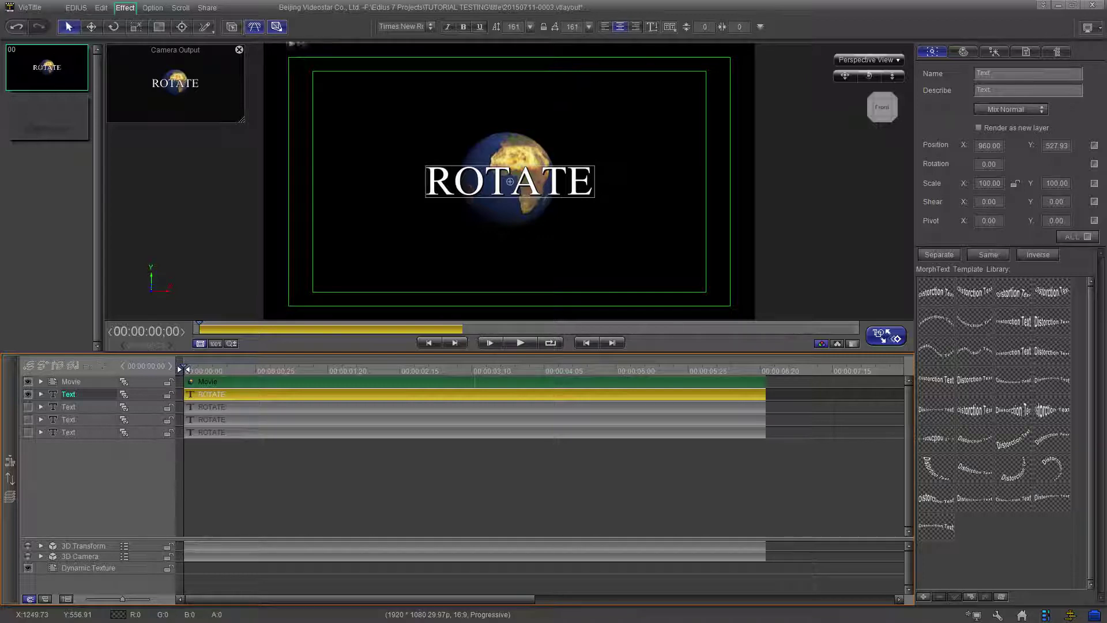
Draw a freehand motion path along the frame's top, right and bottom for ROTATE, then preview it
click(204, 29)
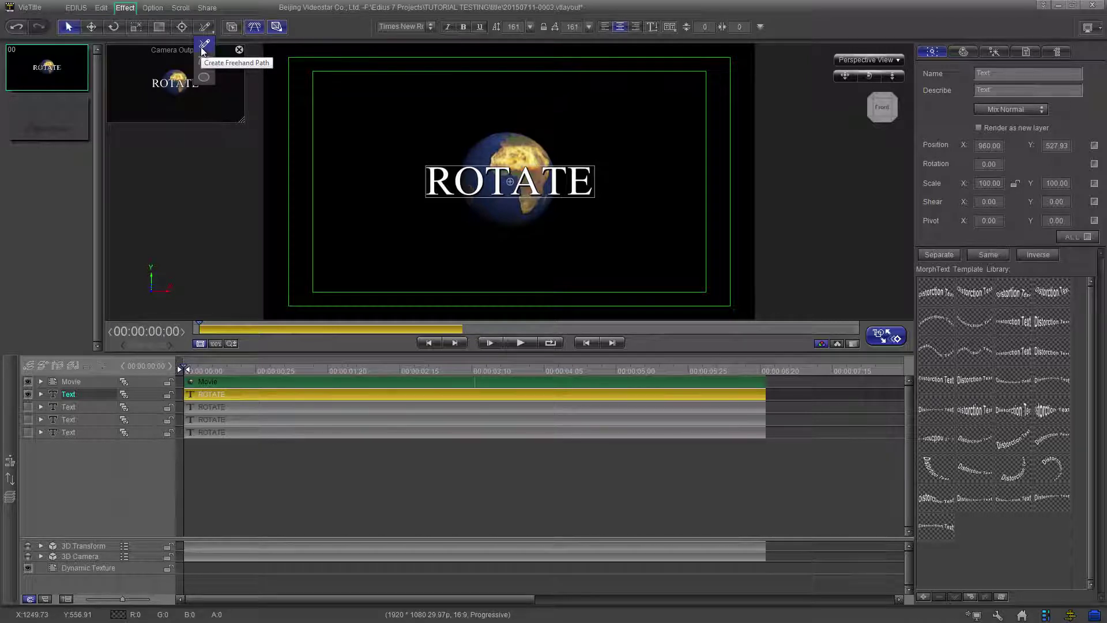
click(202, 47)
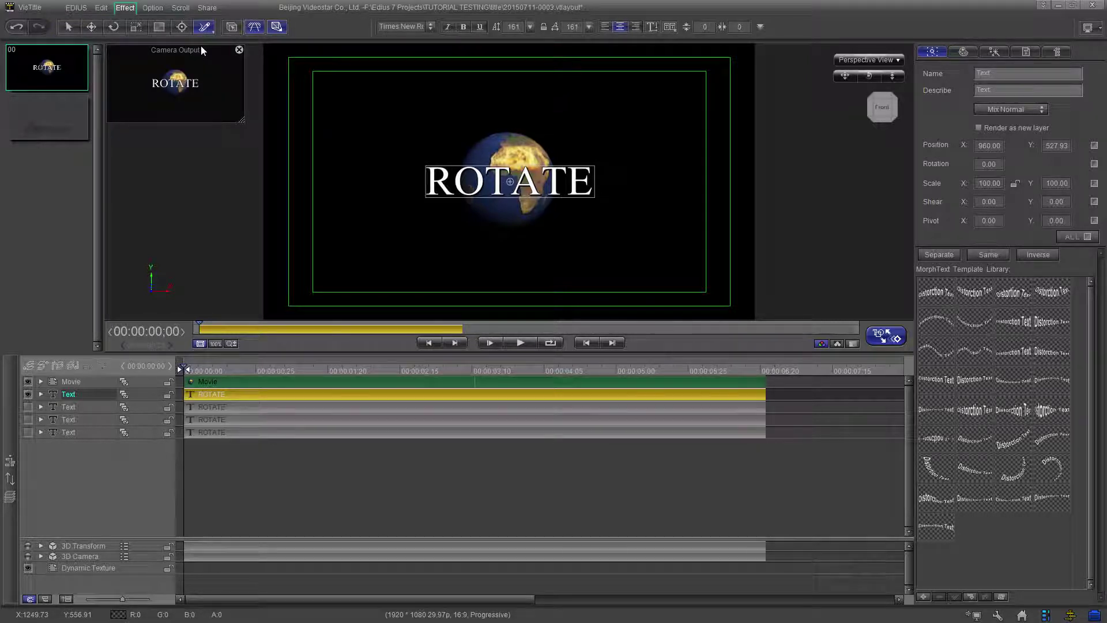
mouse_move(318, 76)
mouse_down()
mouse_move(553, 70)
mouse_move(677, 80)
mouse_move(679, 274)
mouse_move(447, 274)
mouse_up()
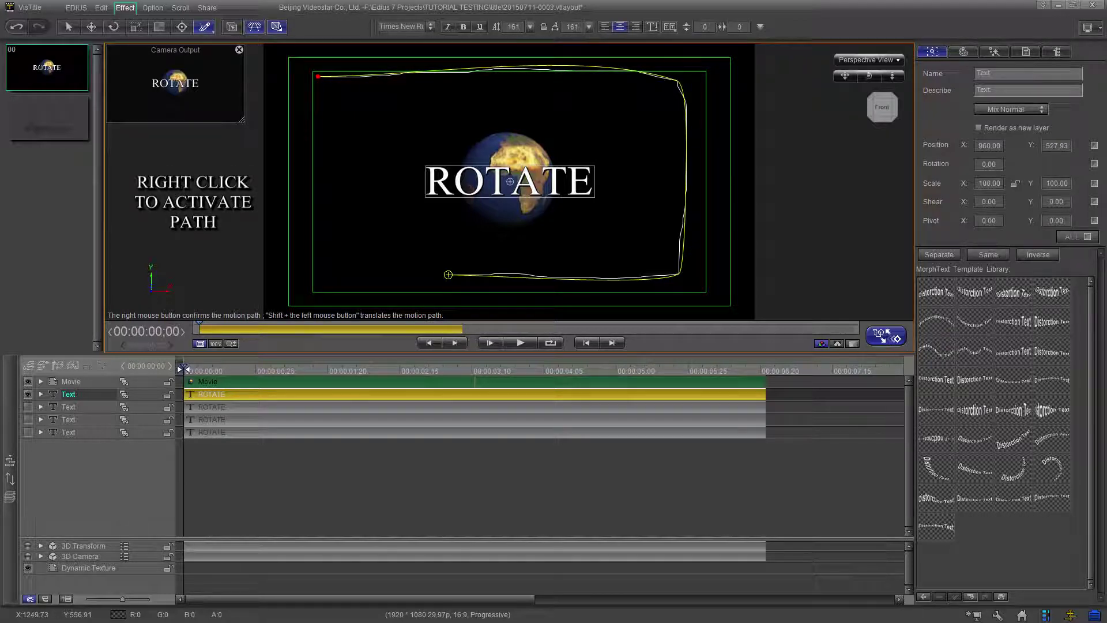
right_click(448, 274)
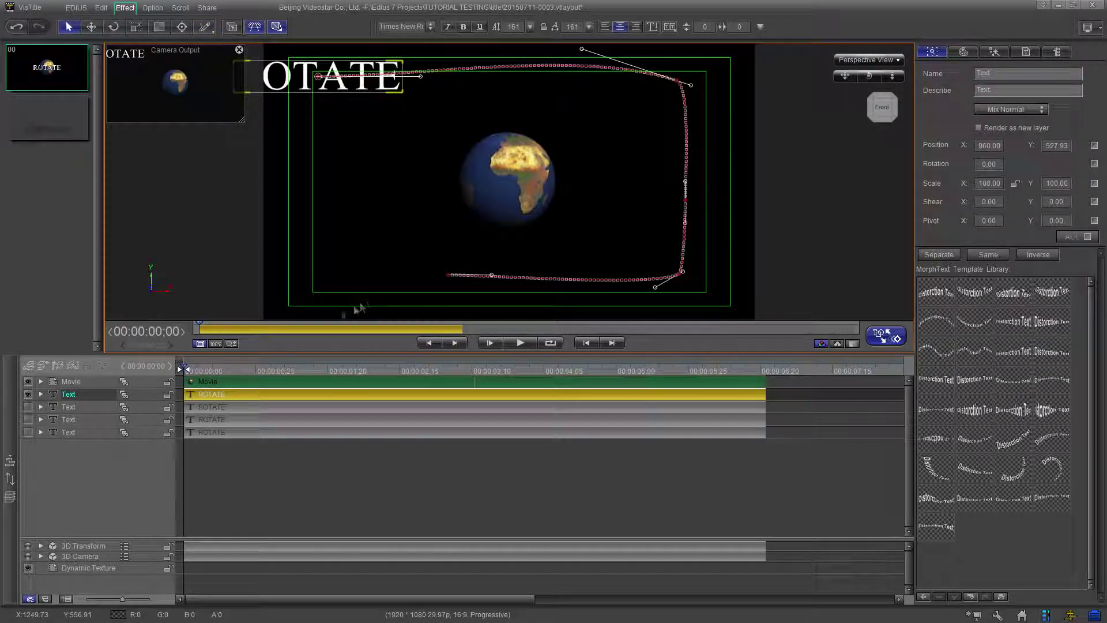
click(193, 369)
key(space)
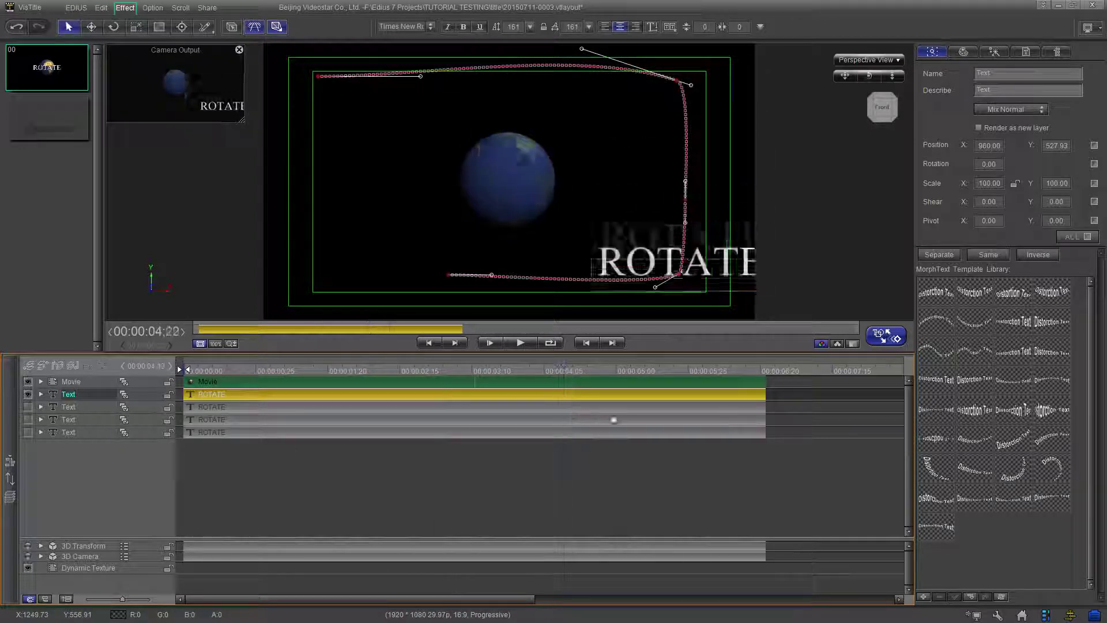
drag(743, 447, 161, 398)
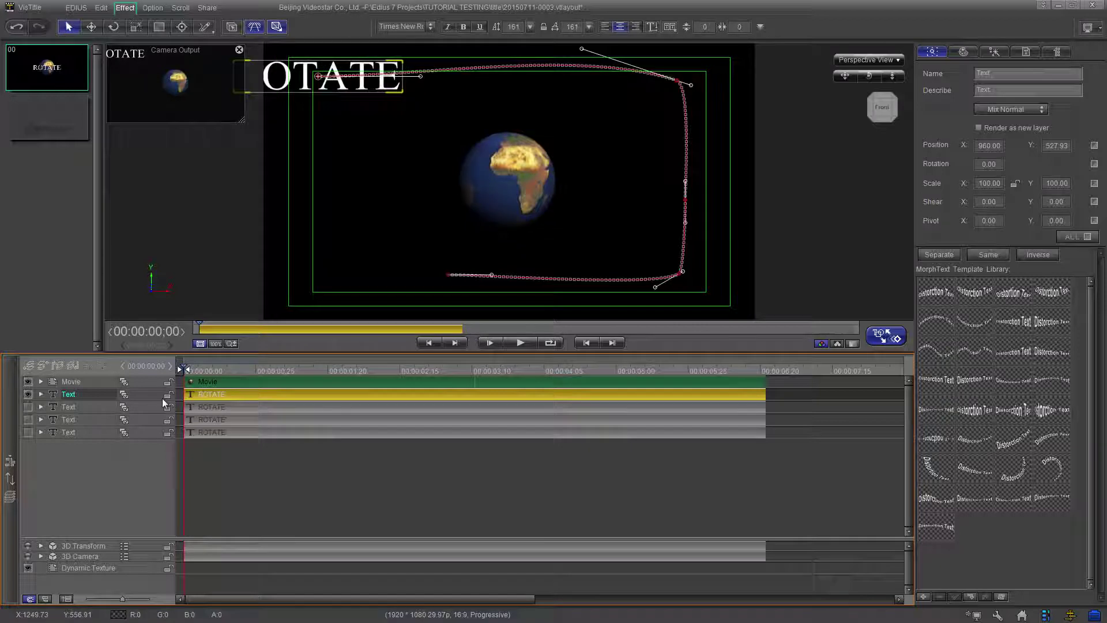
Hide the first ROTATE layer, then select the second ROTATE layer and make it visible
click(27, 395)
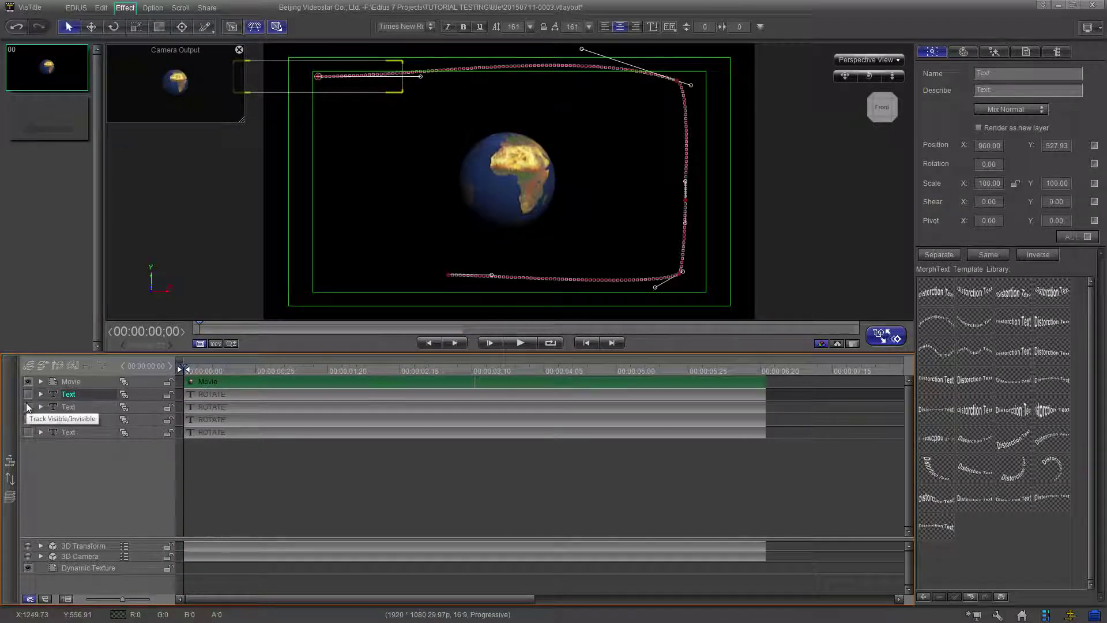
click(27, 405)
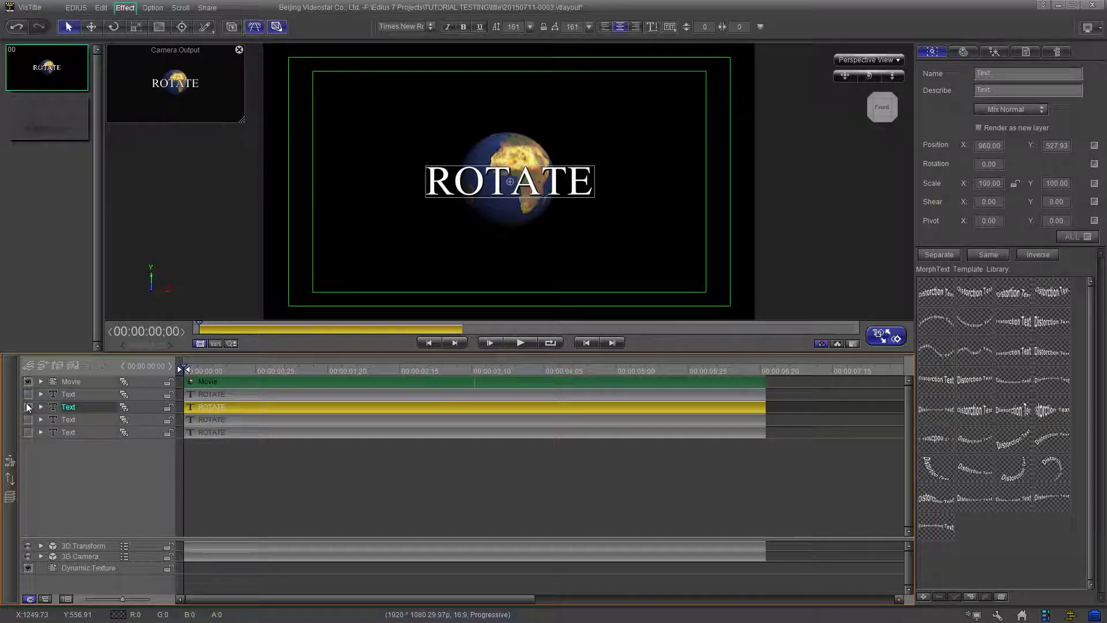
click(26, 403)
Draw a curved Bezier path across the top and down the right, preview it, then undo it
click(206, 27)
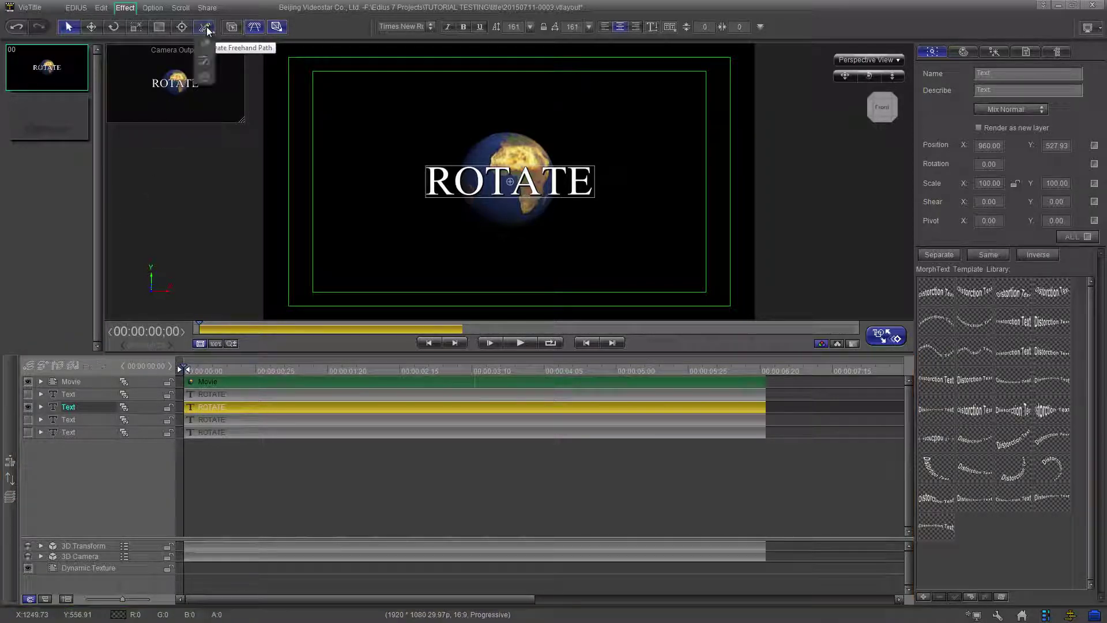
click(205, 60)
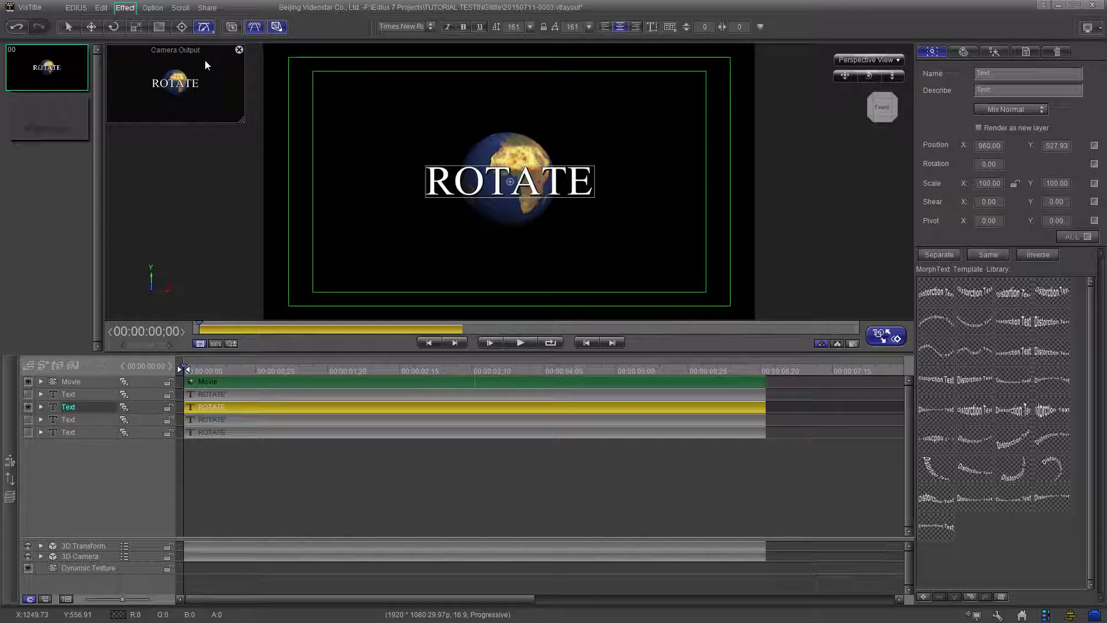
drag(338, 94, 582, 275)
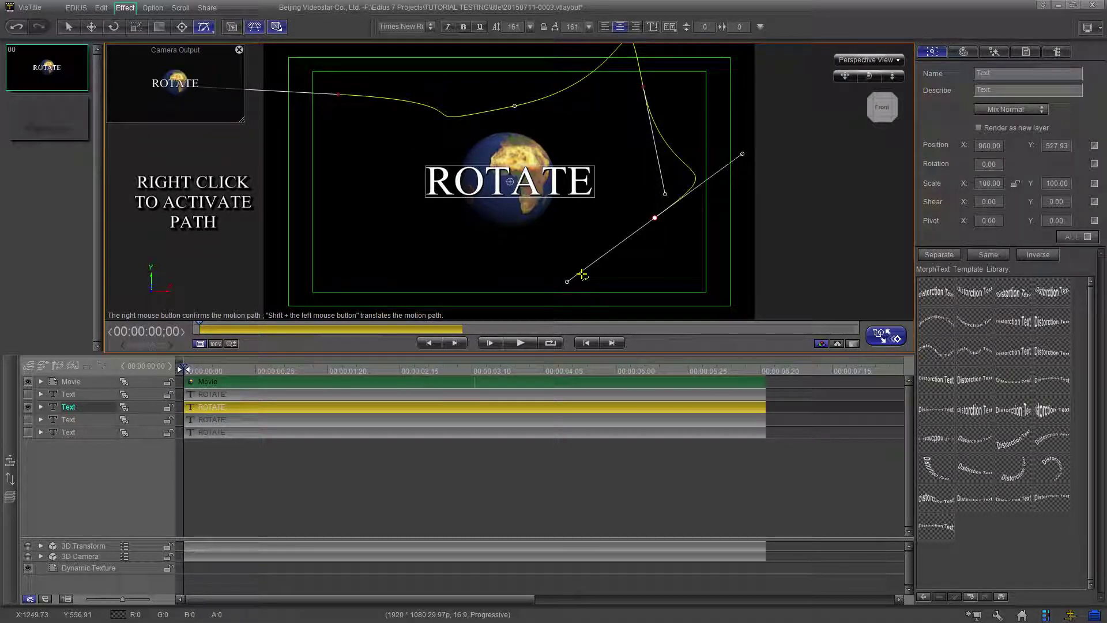
right_click(513, 274)
key(space)
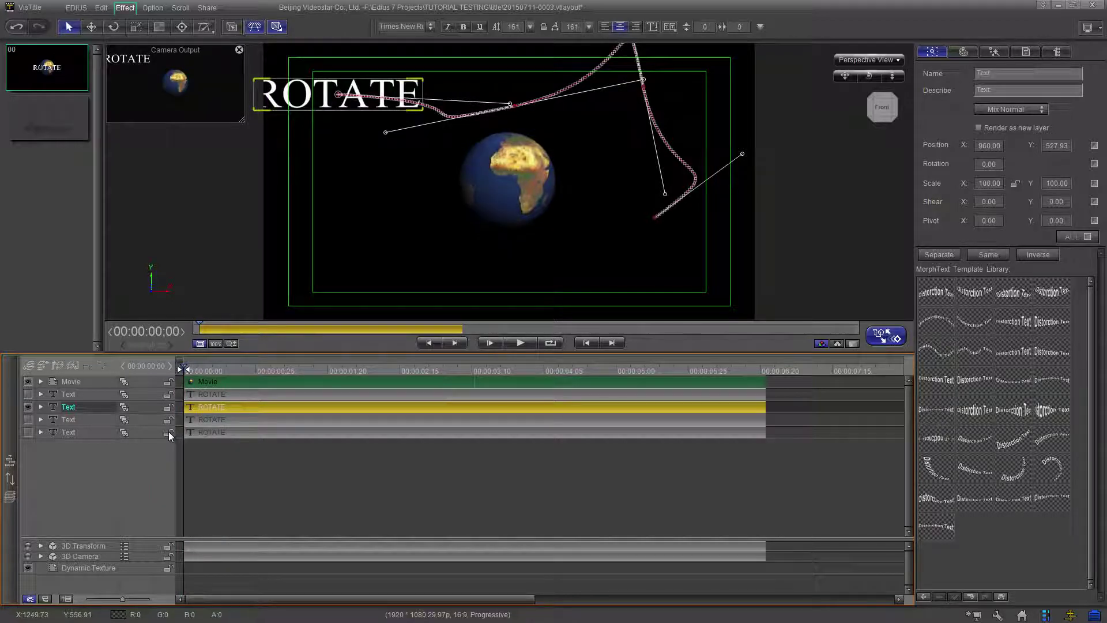
key(ctrl+z)
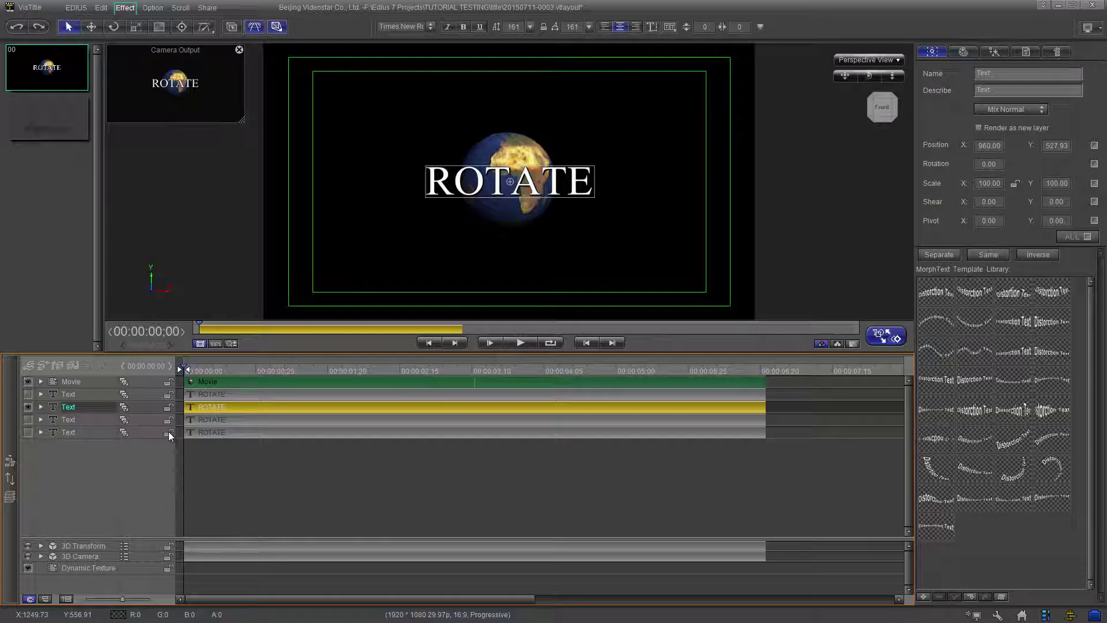
click(204, 27)
click(312, 74)
click(677, 86)
click(664, 271)
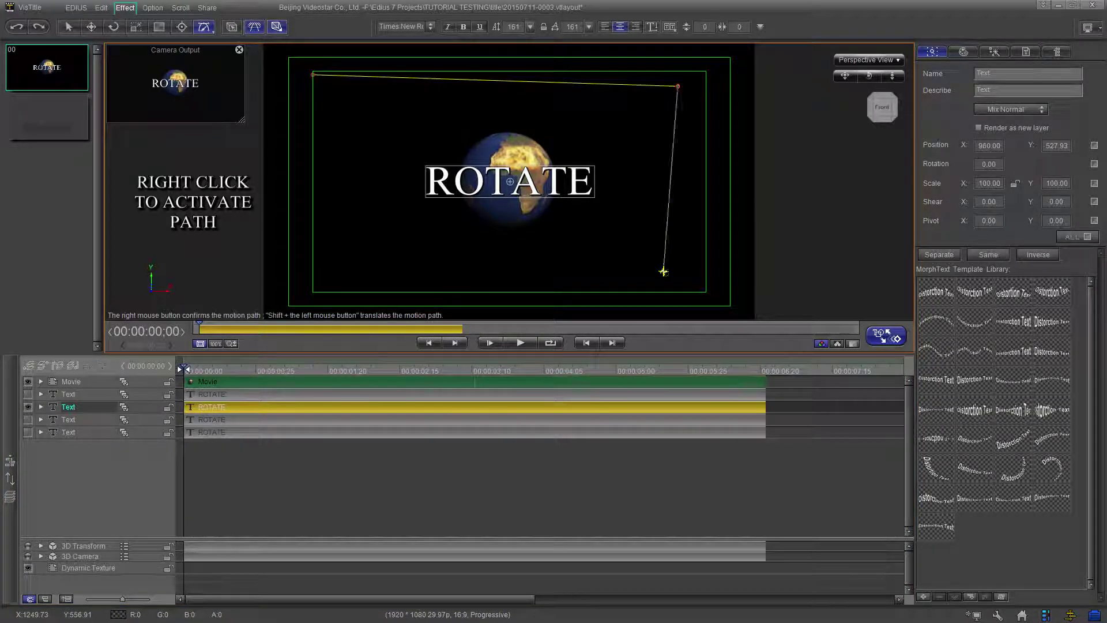
click(505, 275)
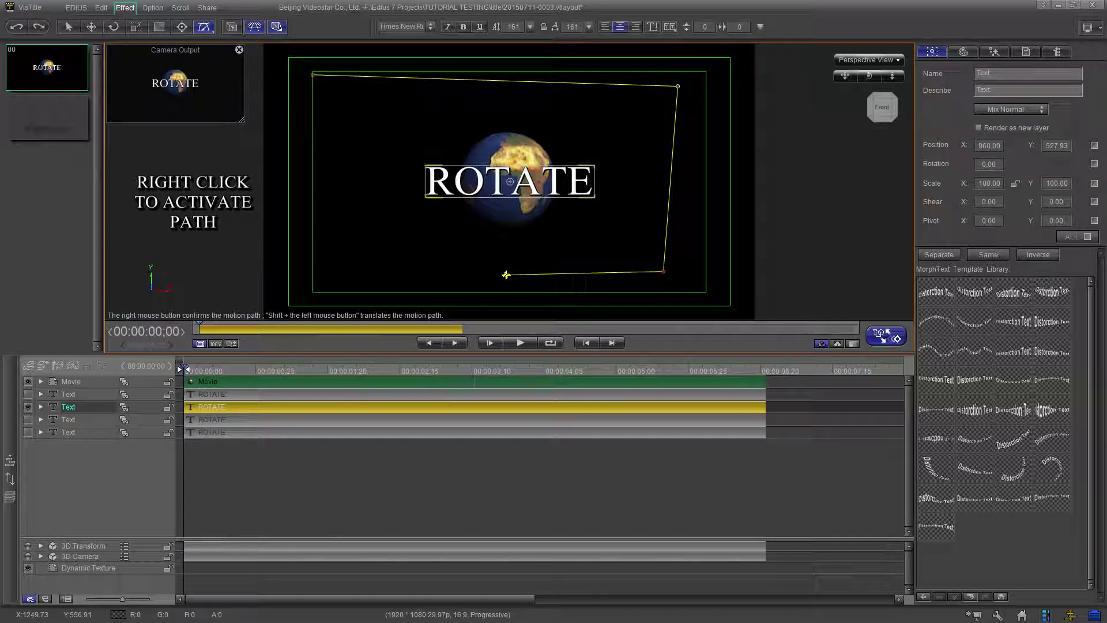
right_click(505, 274)
key(space)
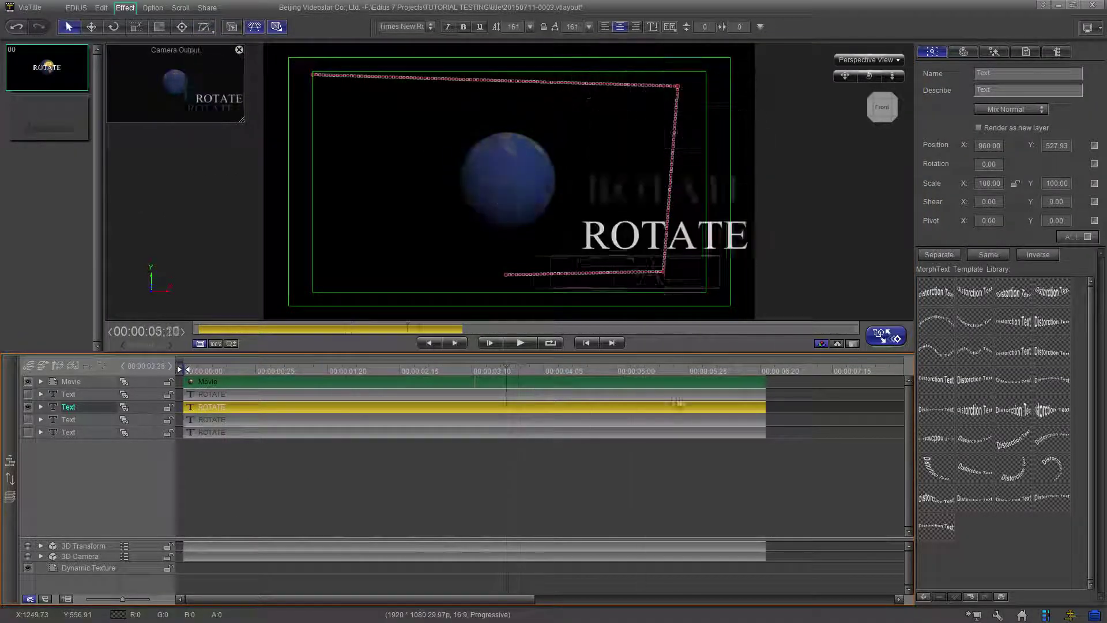
drag(738, 392, 201, 392)
key(ctrl+z)
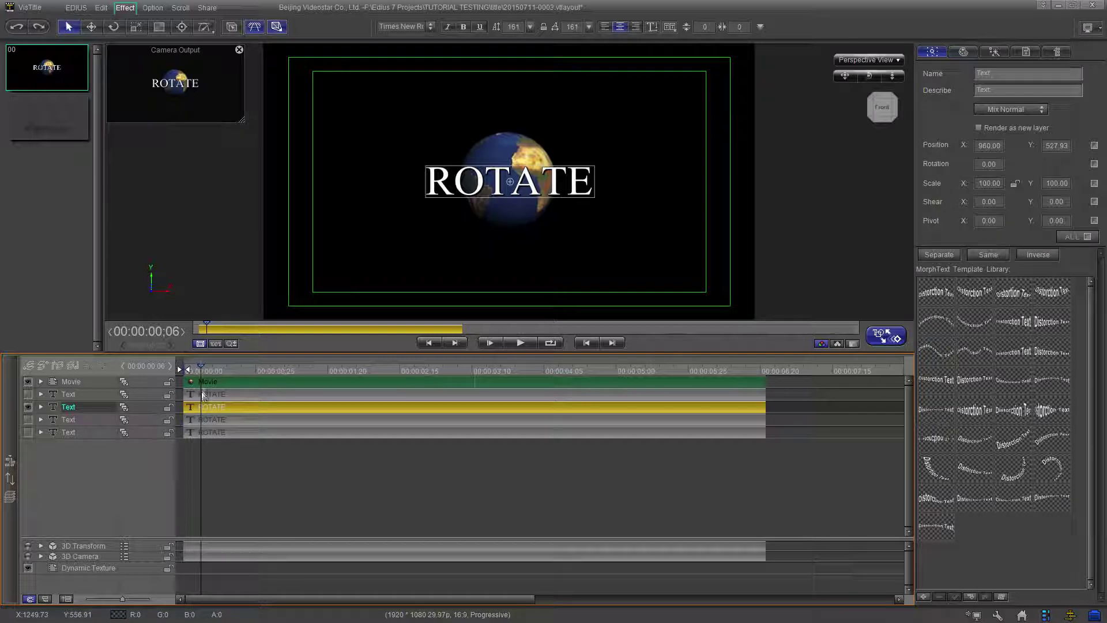
key(Home)
Place Bezier path points at the four frame corners, closing the loop at the top-left
click(204, 31)
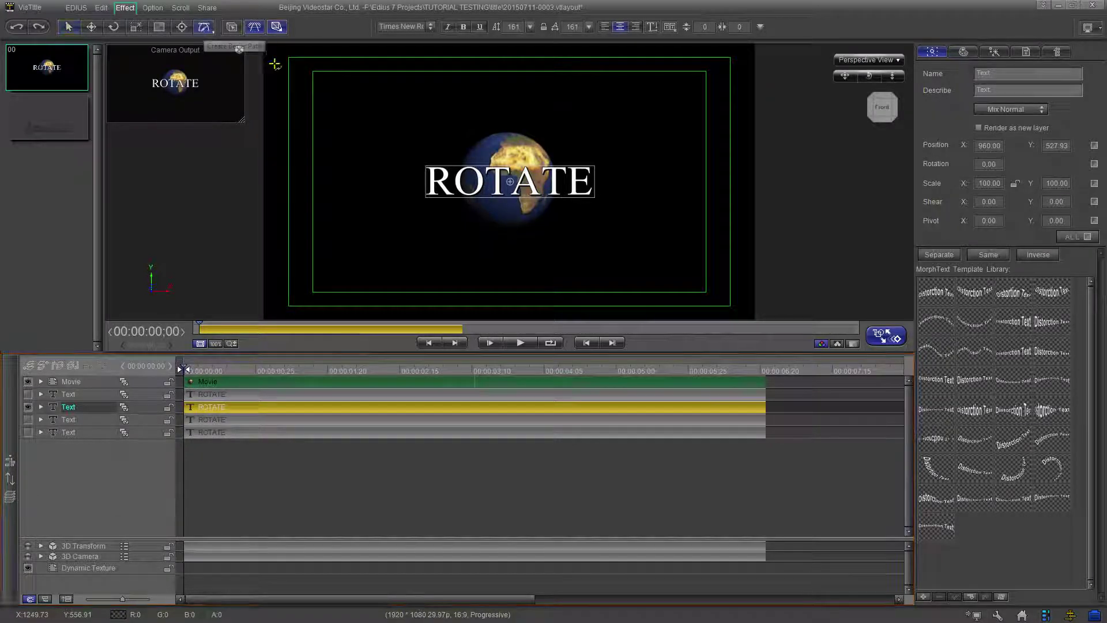
click(289, 59)
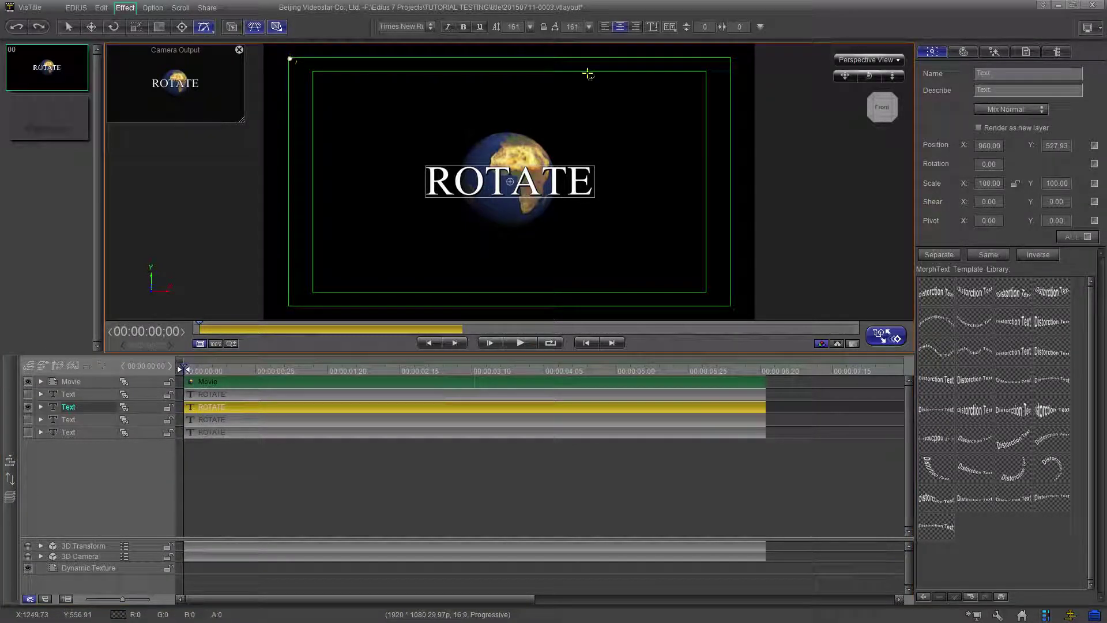
click(728, 56)
click(733, 306)
click(289, 307)
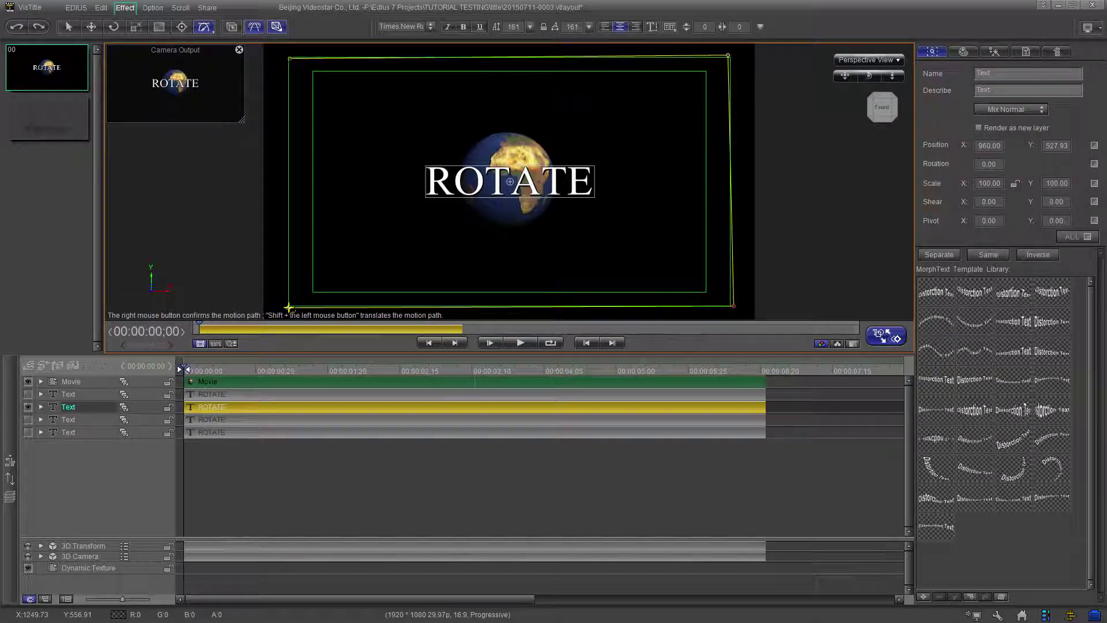
click(287, 58)
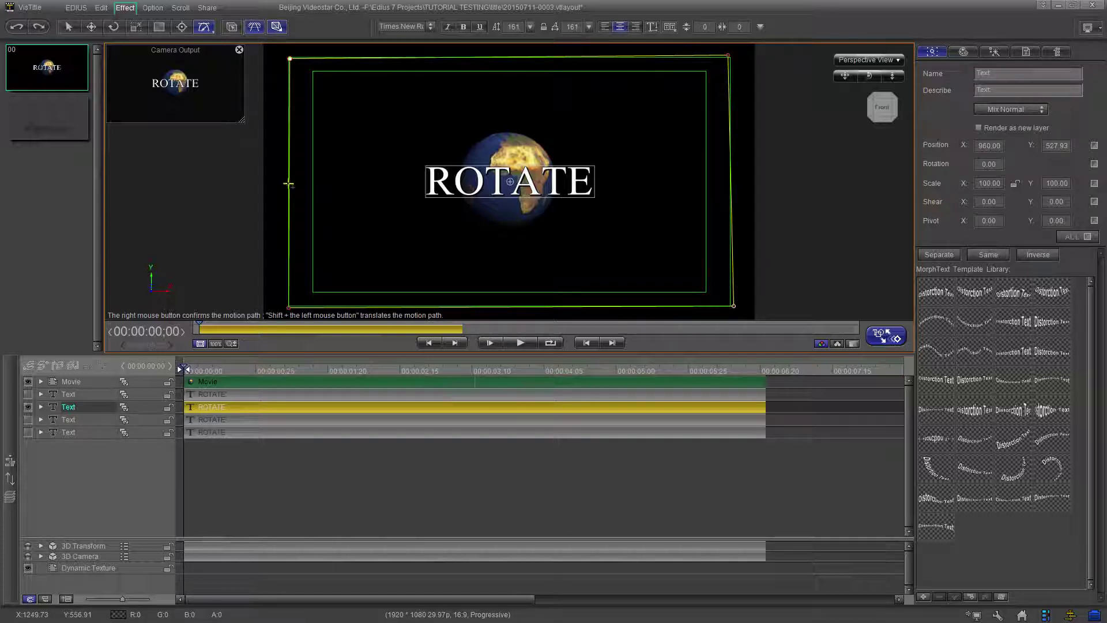
Add midpoints on the frame edges, bow all four sides inward, confirm the path and preview it
click(523, 307)
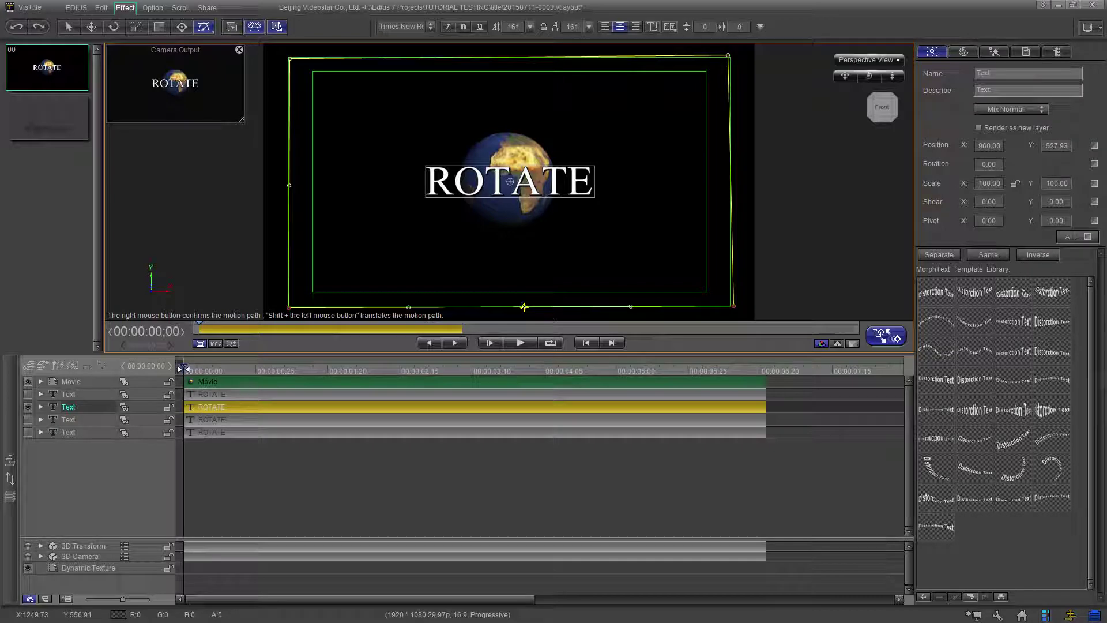
click(517, 57)
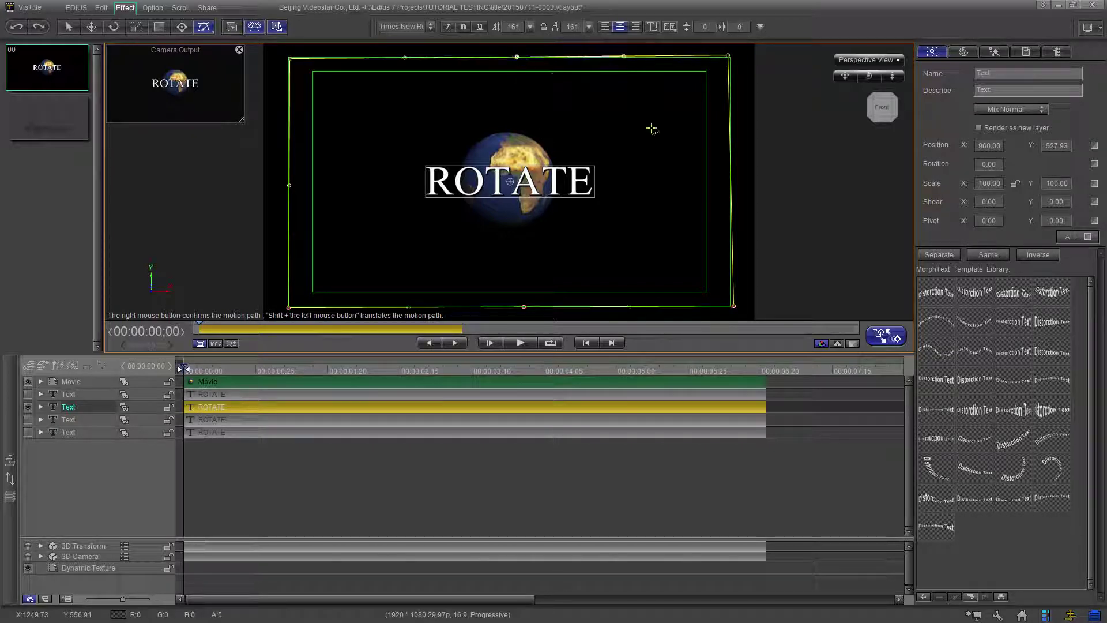
click(731, 180)
drag(732, 179, 691, 179)
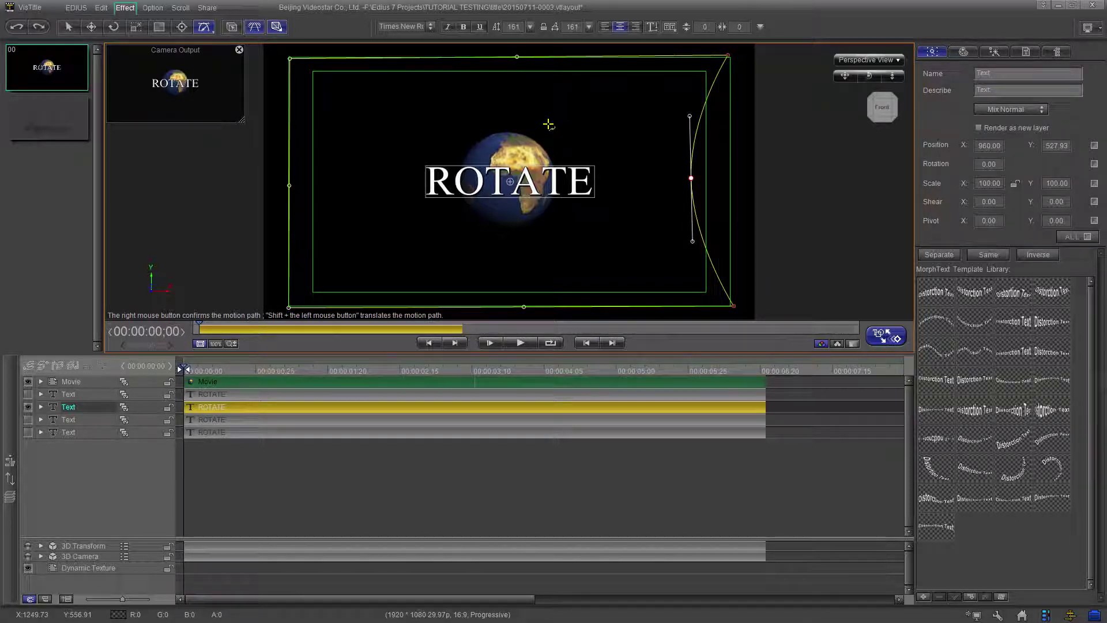
drag(519, 58, 521, 93)
drag(518, 305, 525, 270)
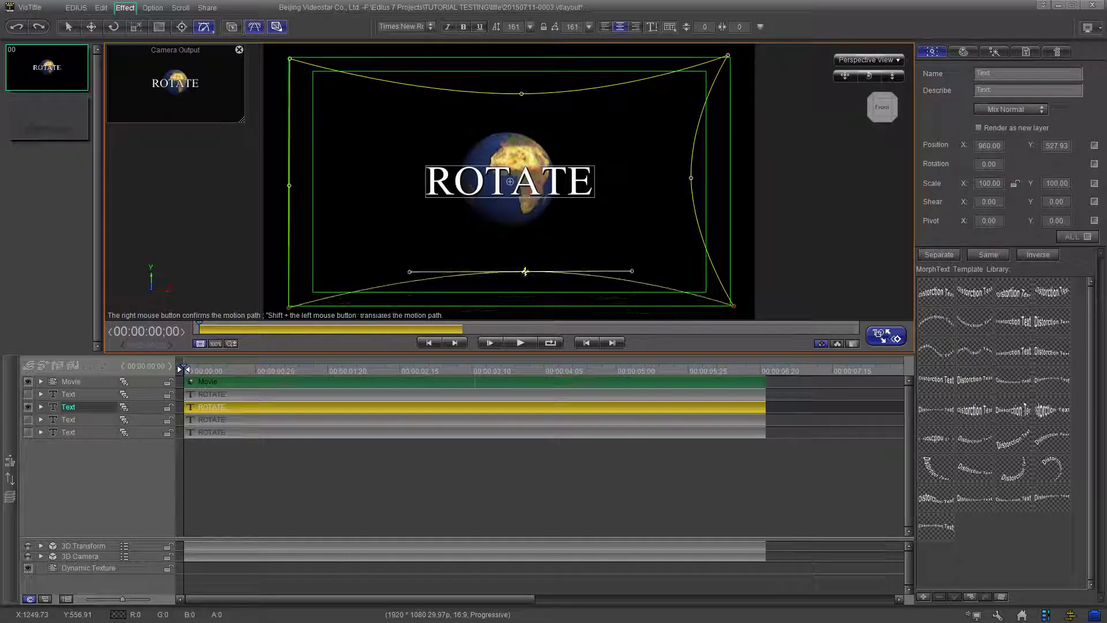
drag(290, 185, 346, 184)
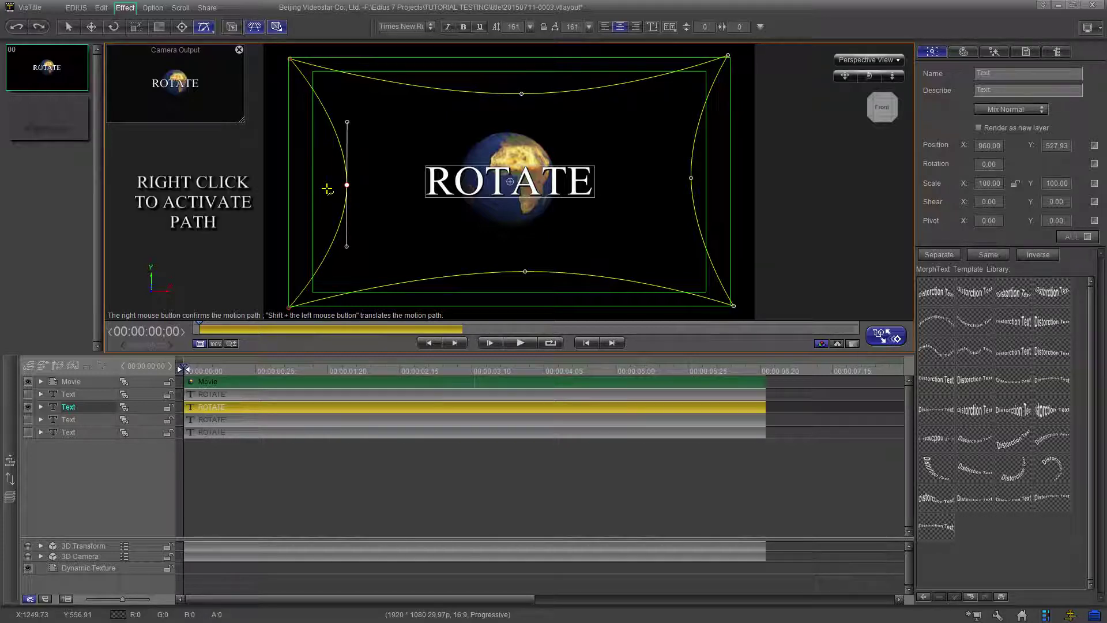
right_click(327, 189)
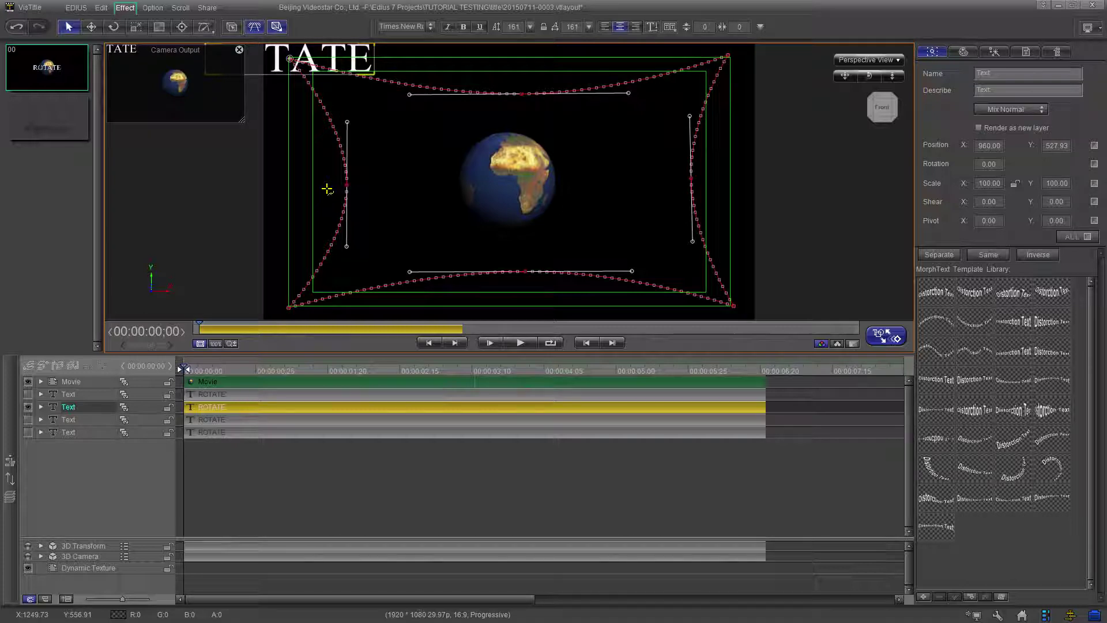
drag(188, 369, 634, 424)
drag(738, 427, 49, 427)
Hide the animated copy, show the third ROTATE copy and give it a circular ellipse path around the globe
click(27, 407)
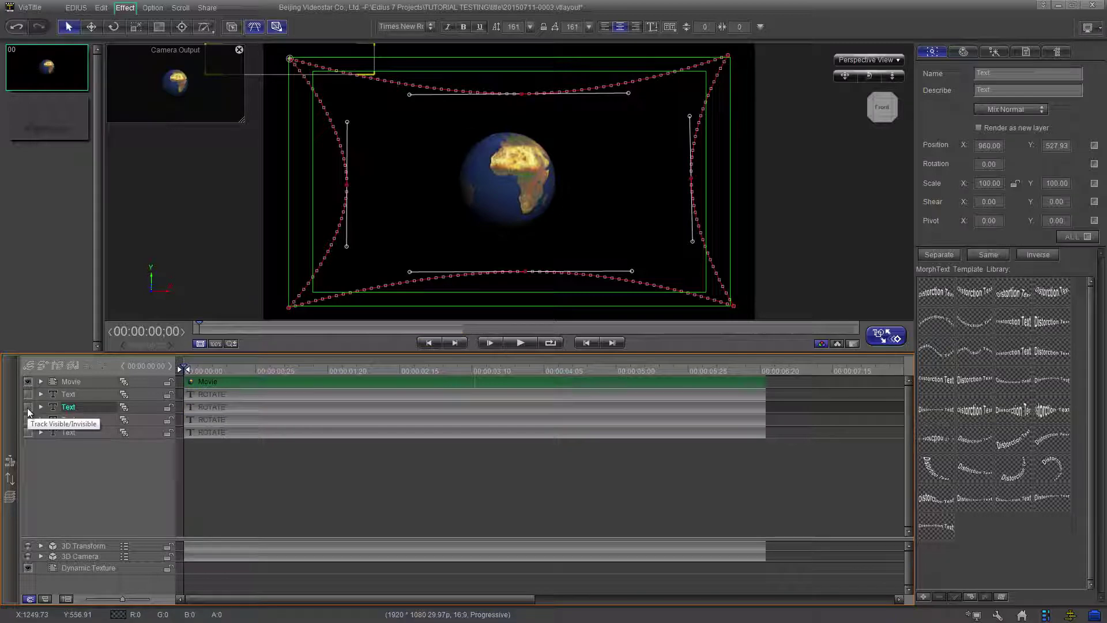
click(27, 420)
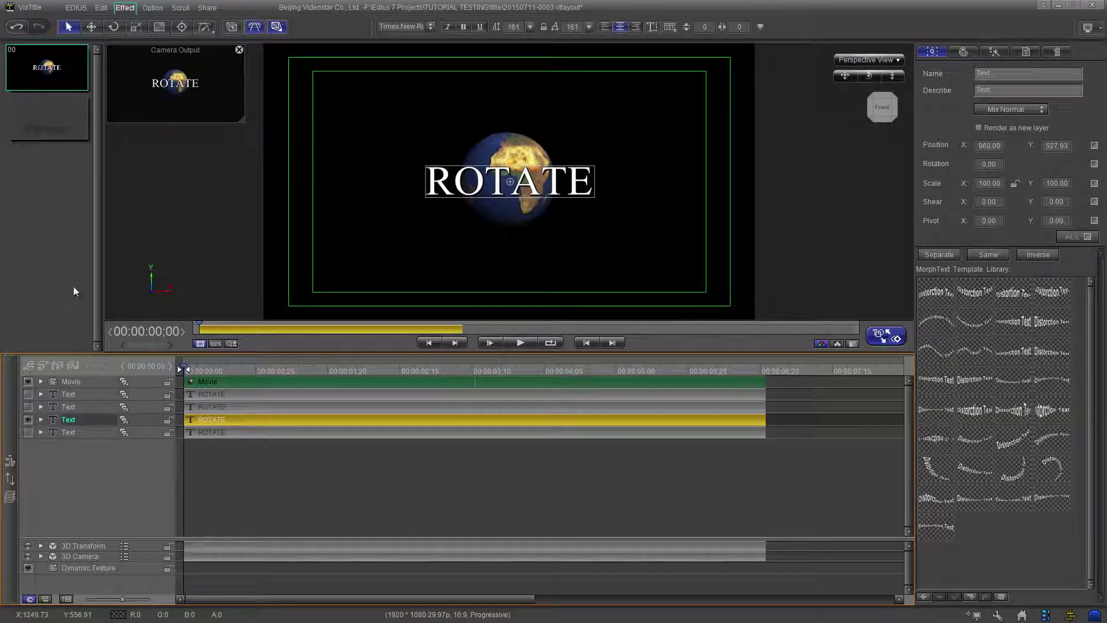
click(205, 27)
click(207, 78)
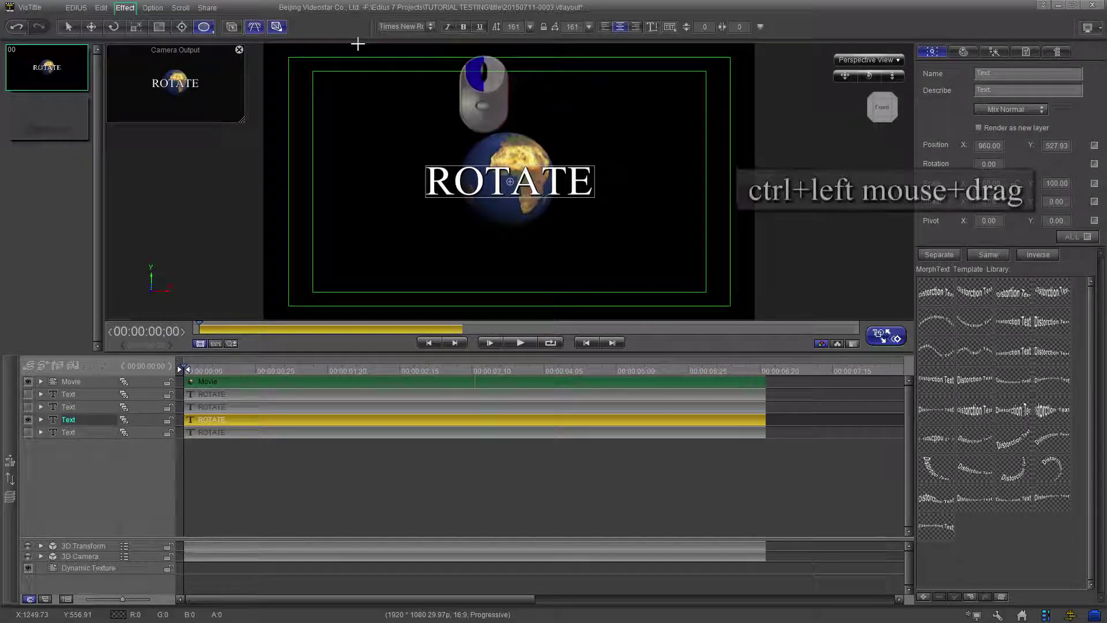
drag(357, 44, 637, 82)
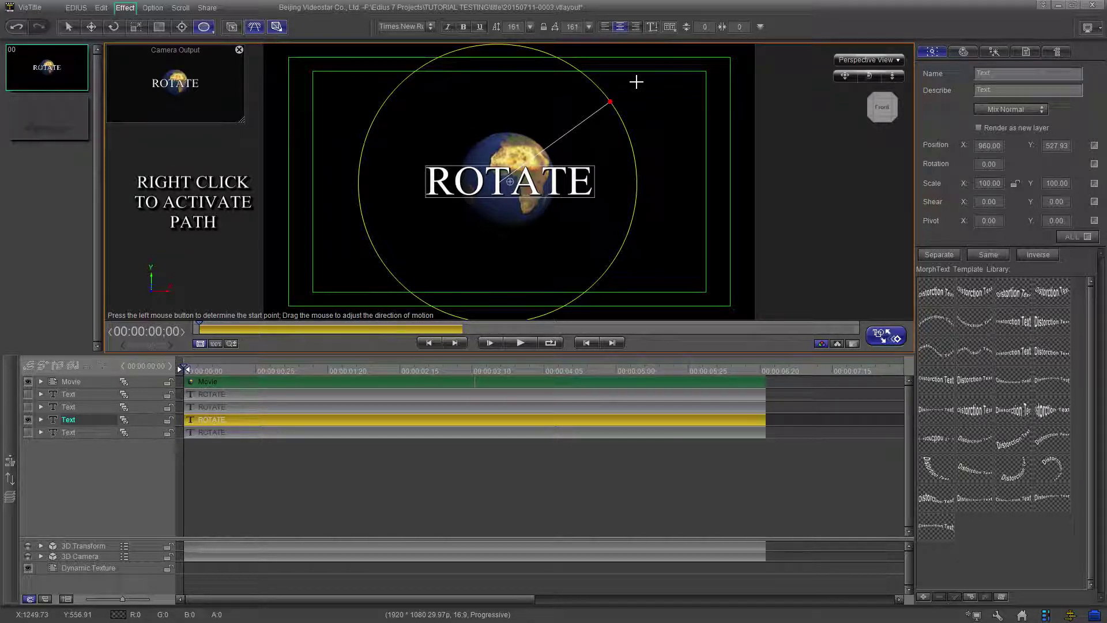
right_click(635, 82)
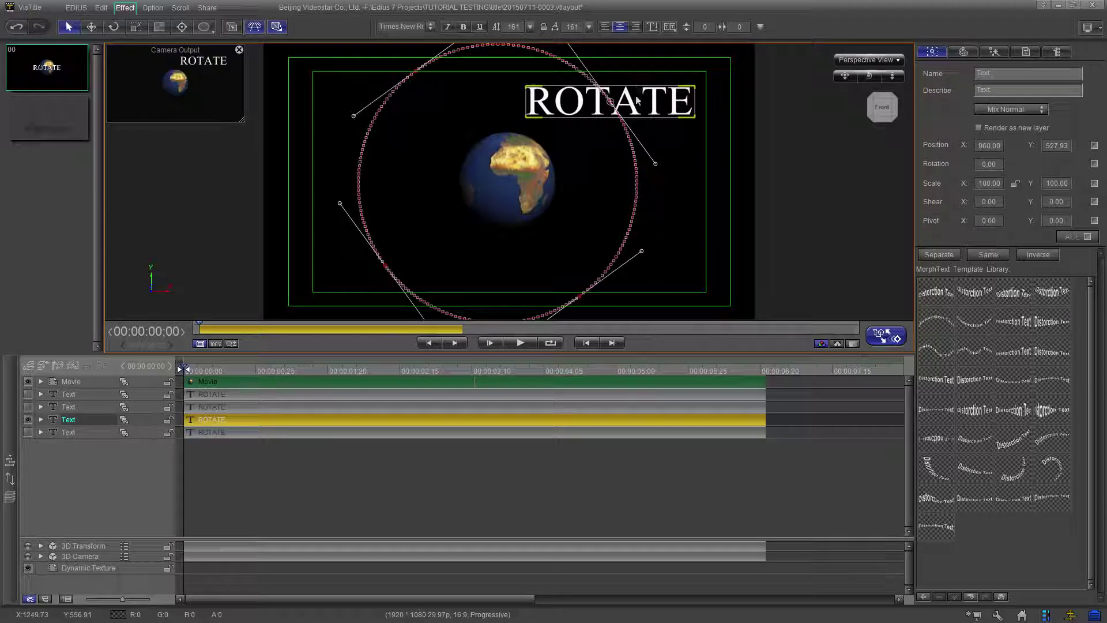
drag(197, 371, 185, 393)
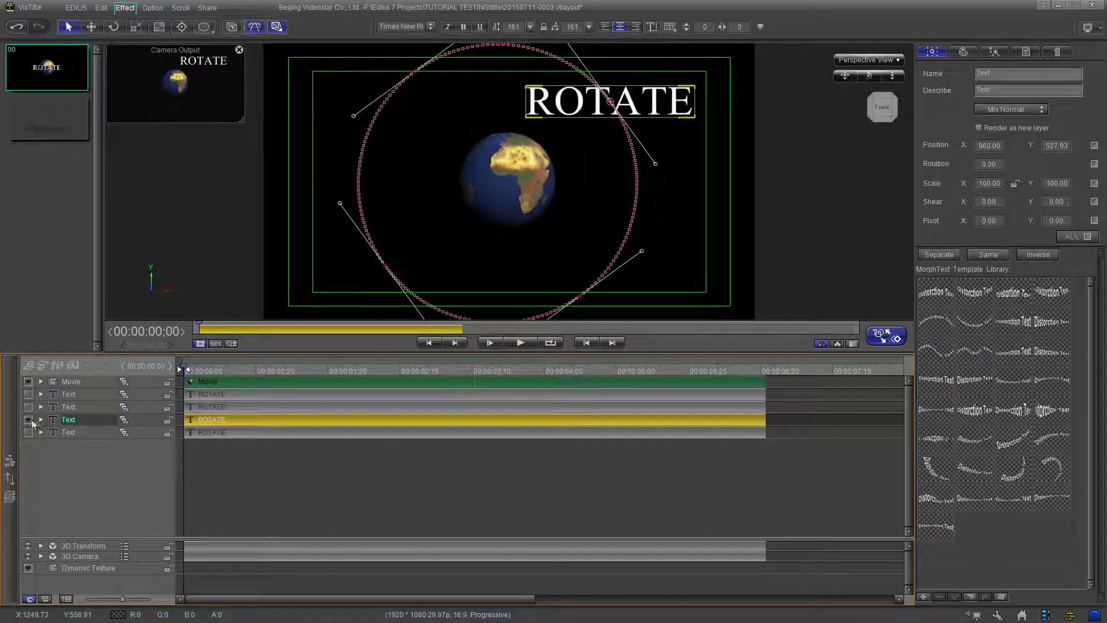
Hide the fourth circling ROTATE track and show and select the fifth, last ROTATE copy
click(28, 420)
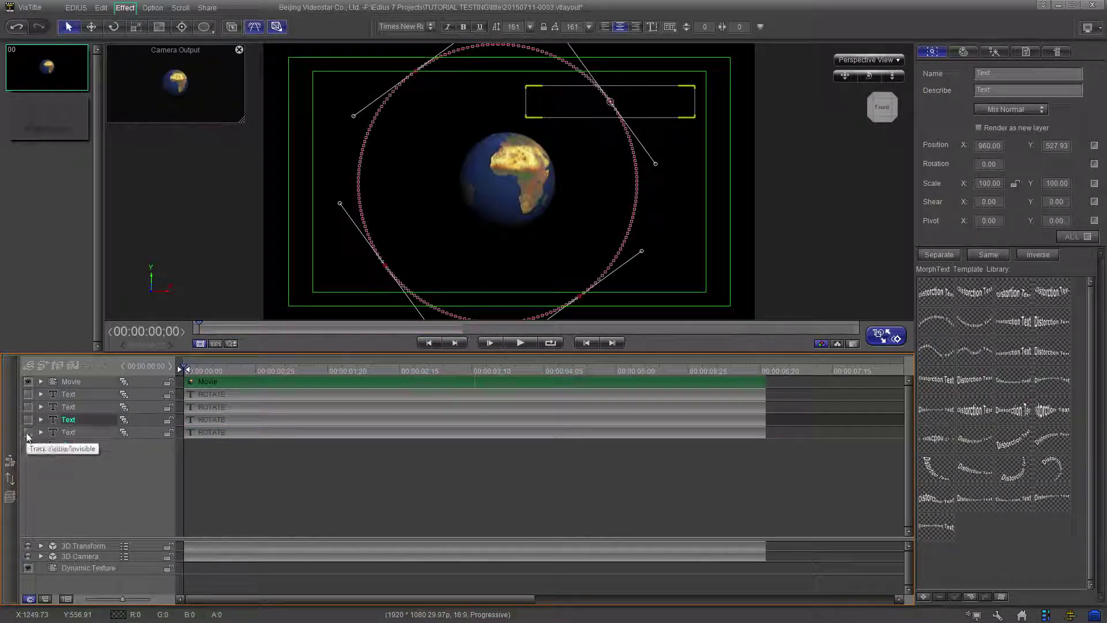
click(26, 432)
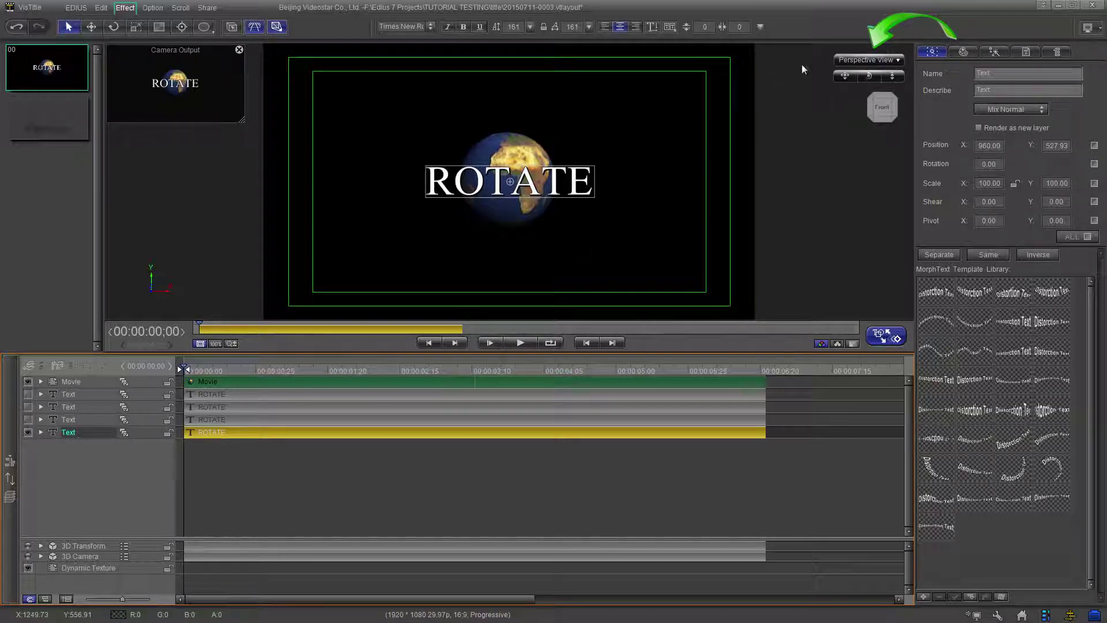
Switch the viewport from Perspective View to Top View and deselect the text layer
click(881, 60)
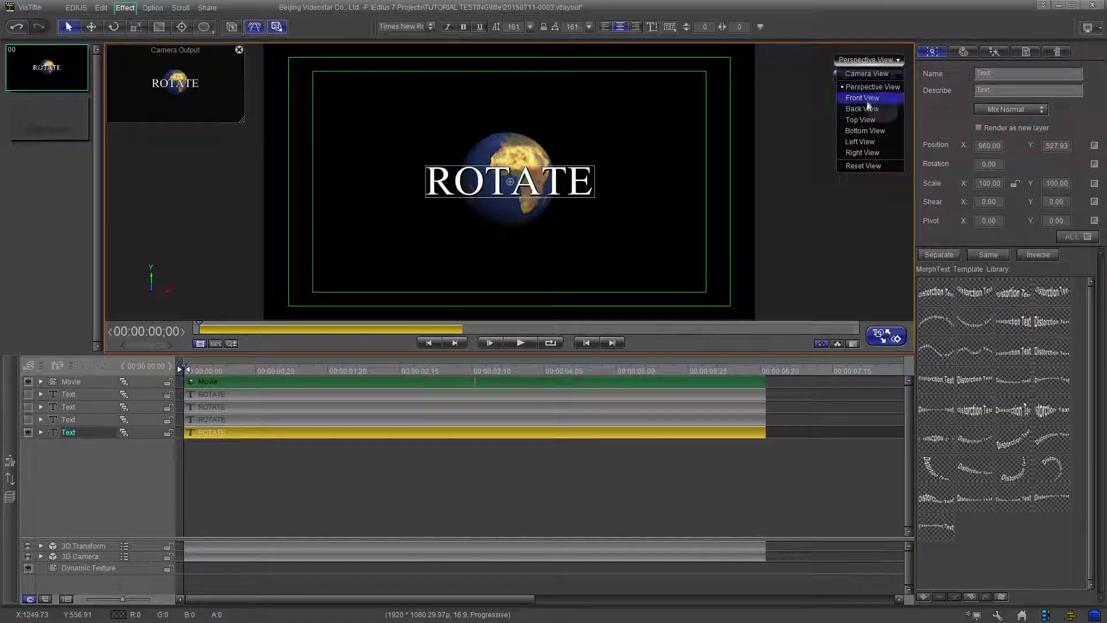
click(863, 120)
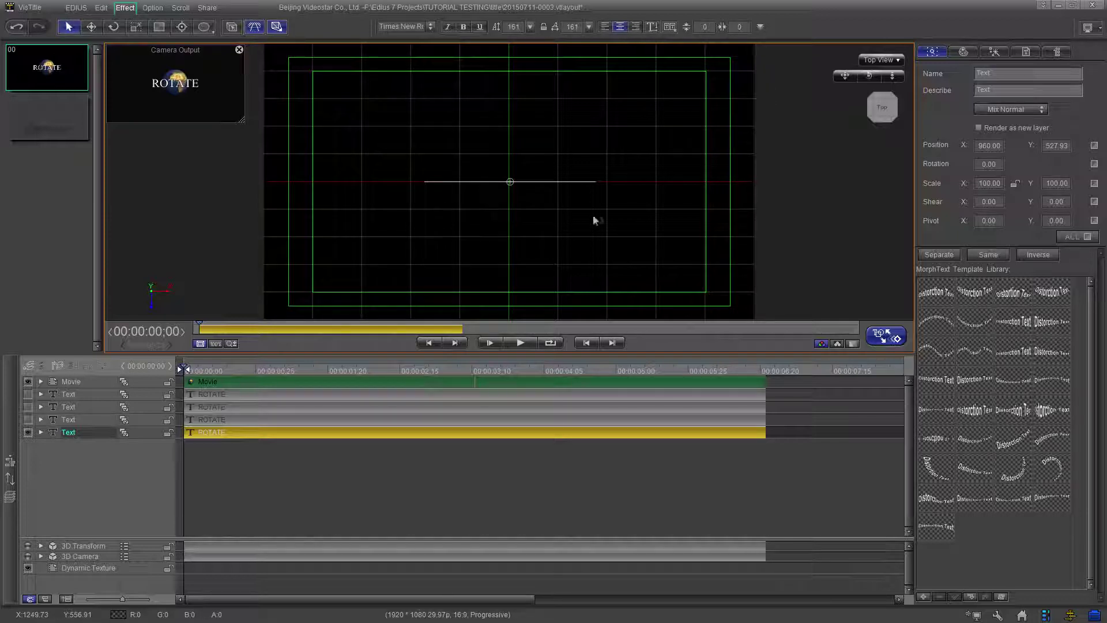
click(811, 222)
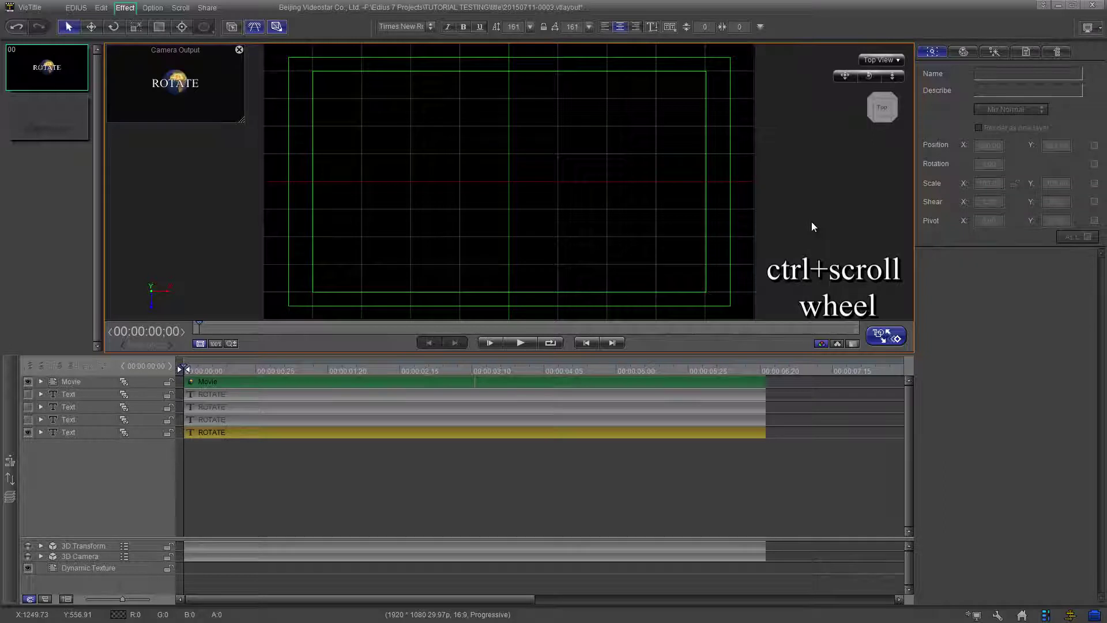
Zoom out the top view and select the last ROTATE clip on the fifth Text track
ctrl+scroll(812, 223, down, 3)
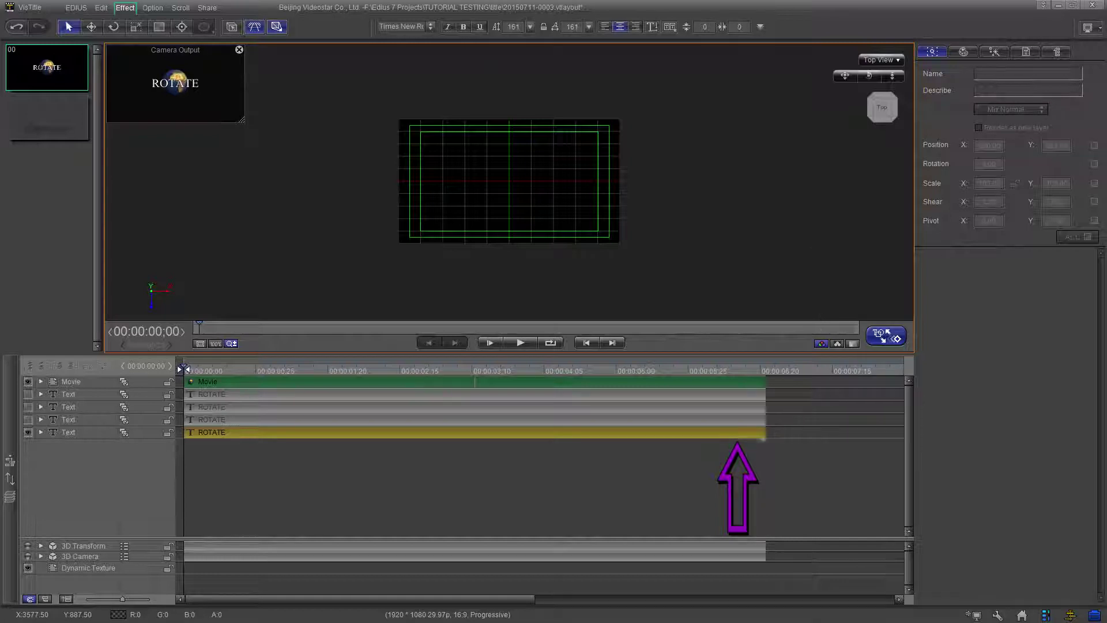
click(744, 434)
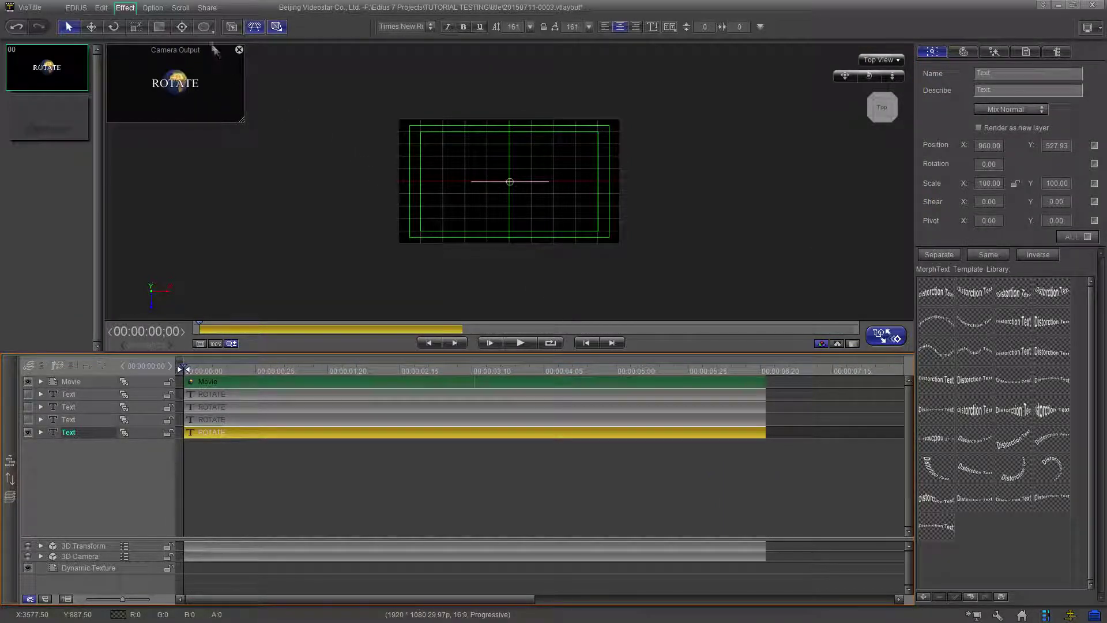
Draw an ellipse path from the frame's top-left to bottom-right corner in Top View
click(206, 28)
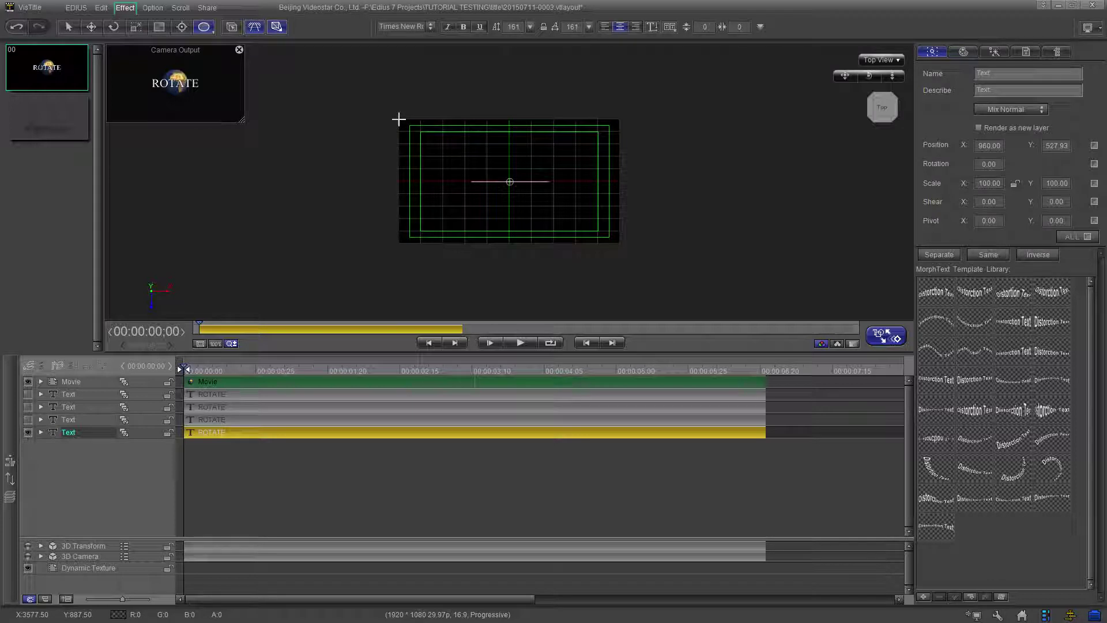
drag(398, 119, 618, 243)
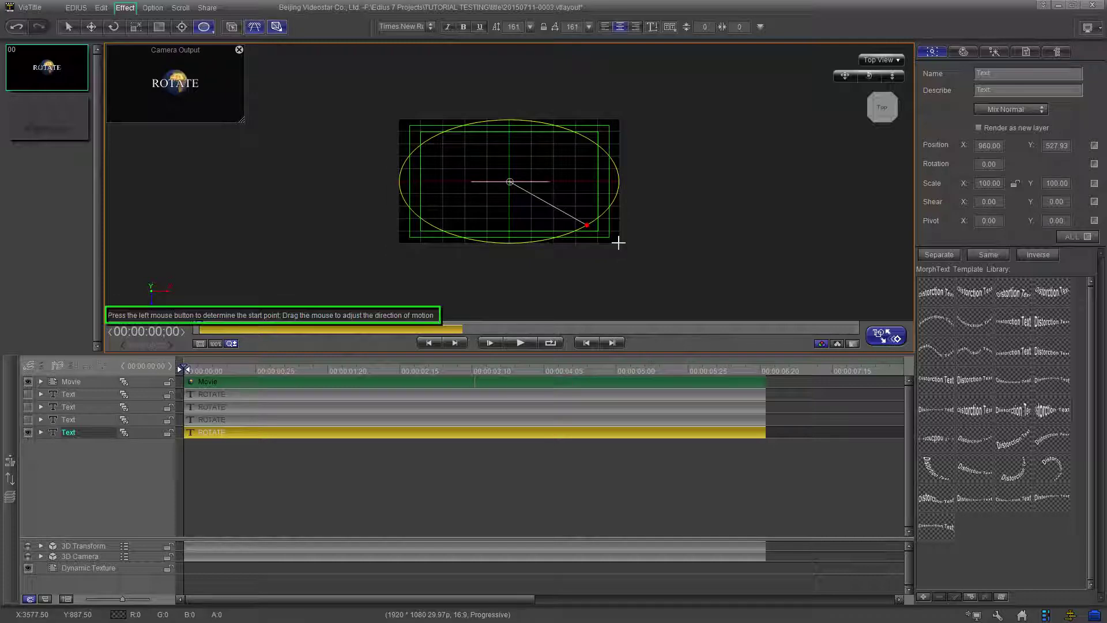